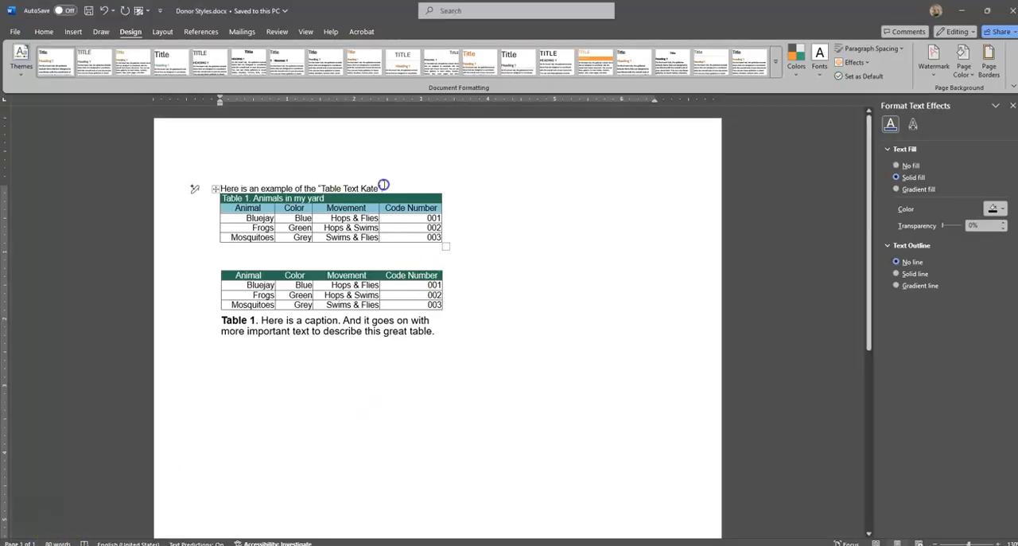
# Check the text style of the example line above the first table and the table style of the second table.
pyautogui.moveTo(382, 188); pyautogui.dragTo(200, 188)
pyautogui.click(44, 31)
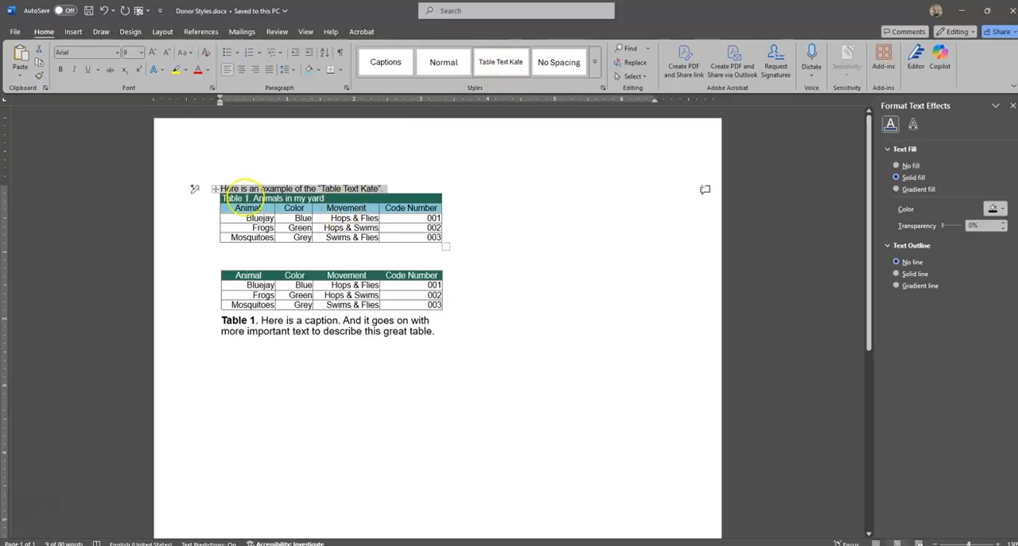
pyautogui.click(211, 191)
pyautogui.click(241, 273)
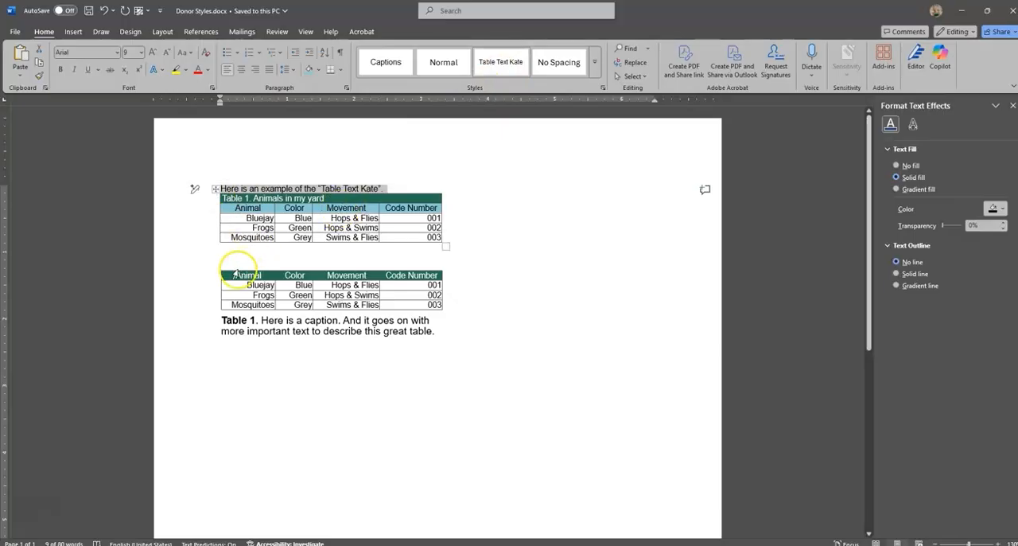
pyautogui.click(218, 268)
pyautogui.click(218, 268)
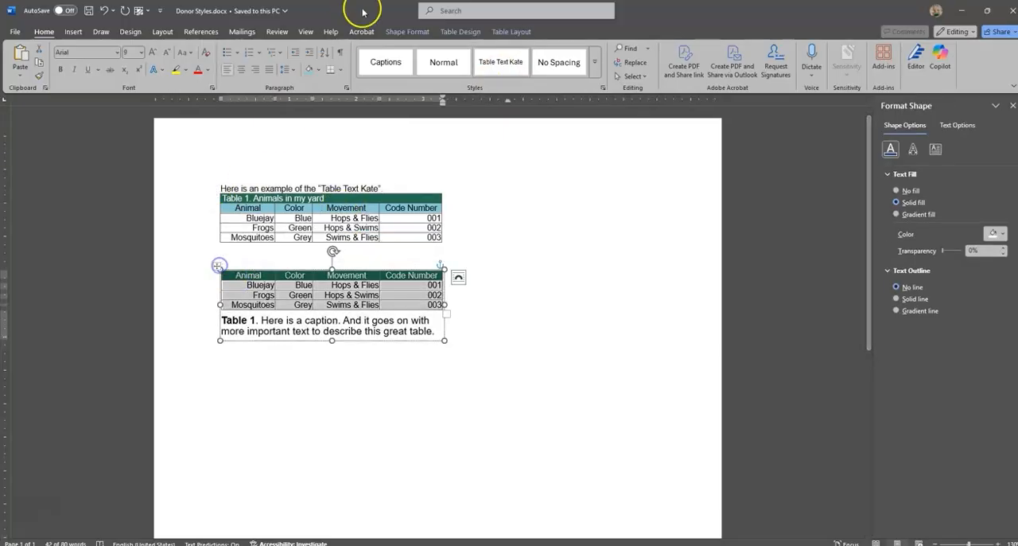
pyautogui.click(460, 32)
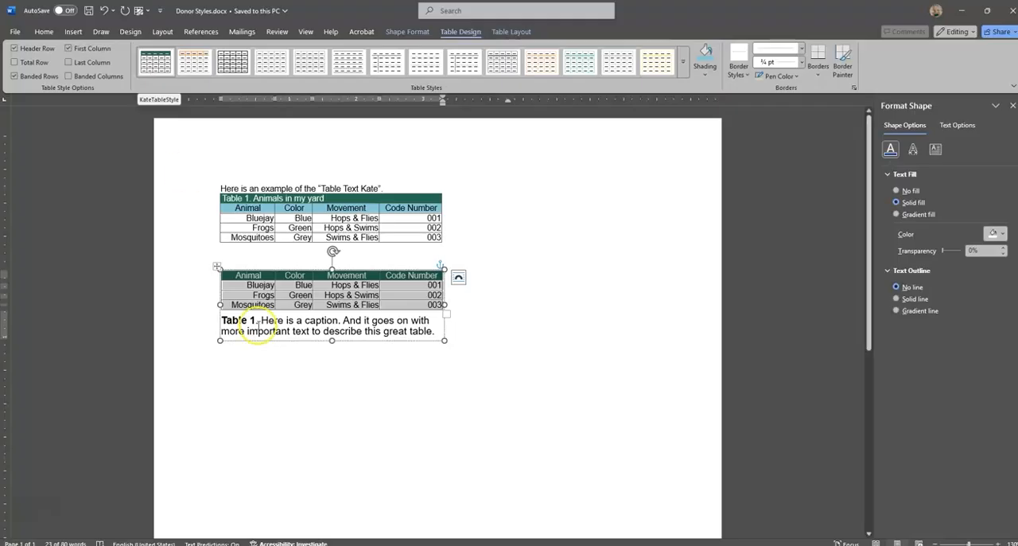
pyautogui.doubleClick(250, 353)
pyautogui.click(528, 251)
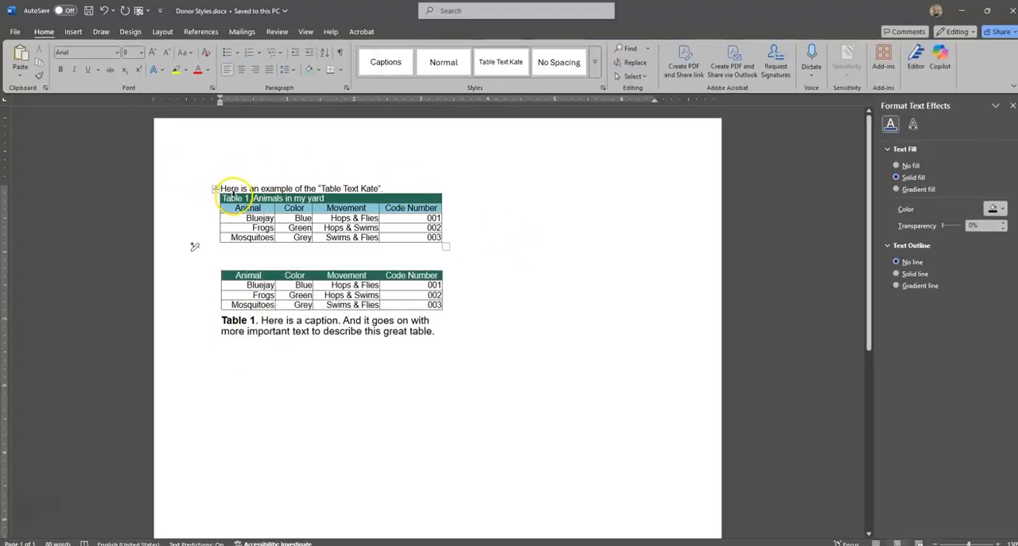
# Compare the title row inside the first table with the caption text below the second table.
pyautogui.moveTo(226, 198); pyautogui.dragTo(341, 199)
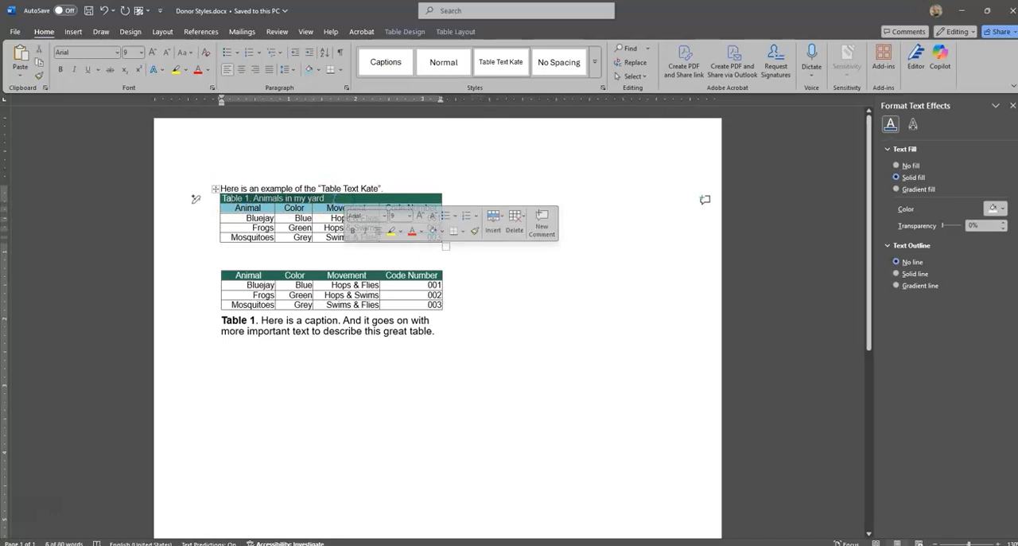
pyautogui.click(333, 198)
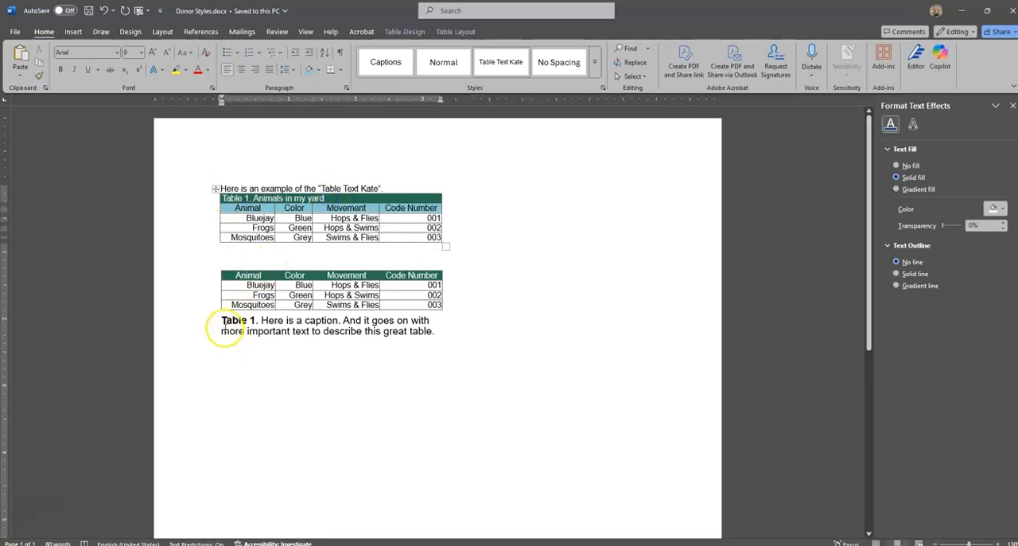
pyautogui.moveTo(225, 326); pyautogui.dragTo(389, 331)
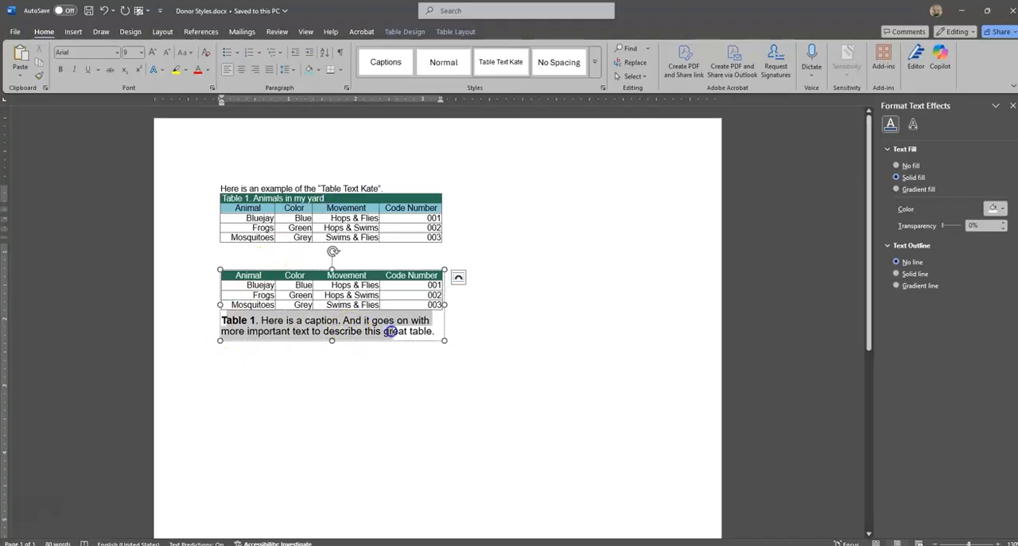
pyautogui.click(410, 331)
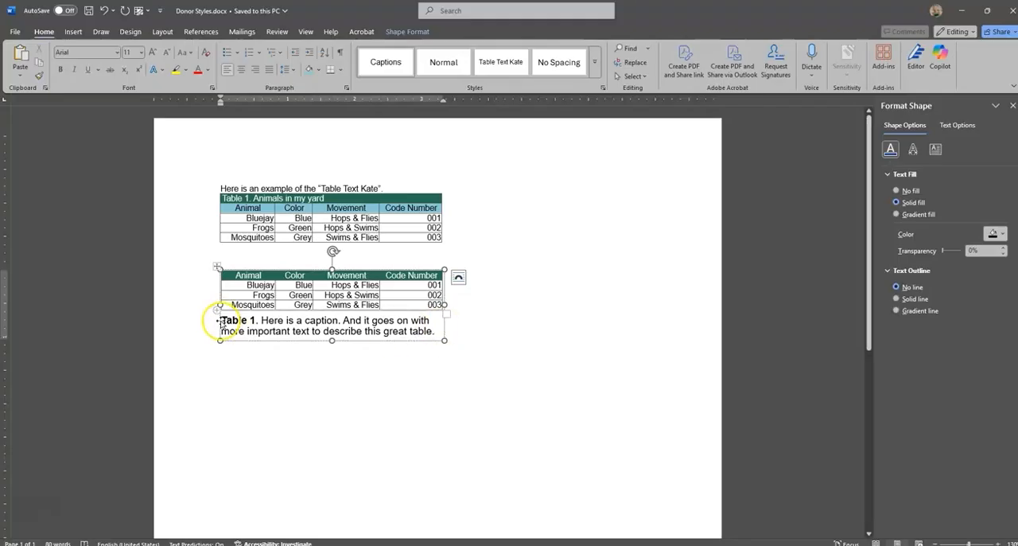
pyautogui.click(245, 341)
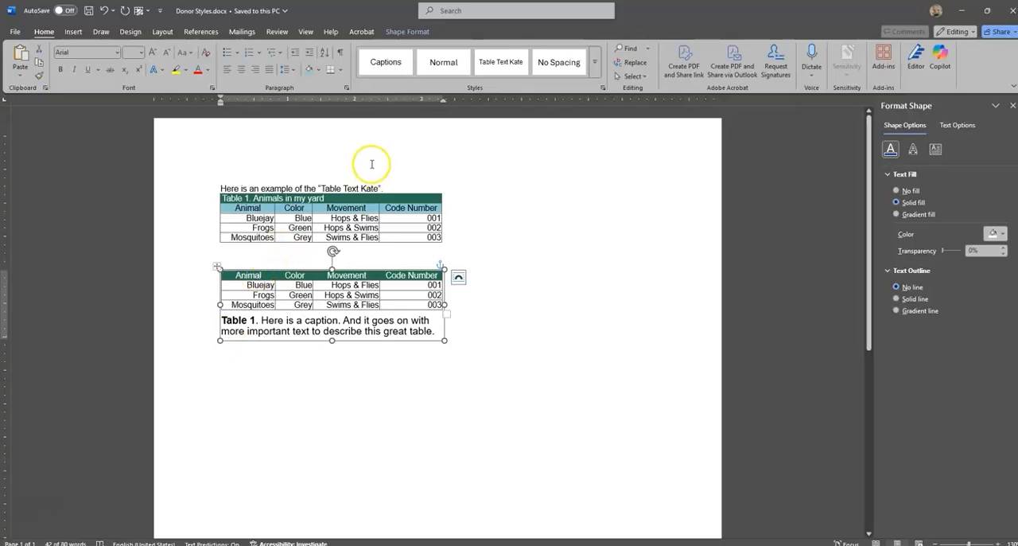
pyautogui.click(515, 284)
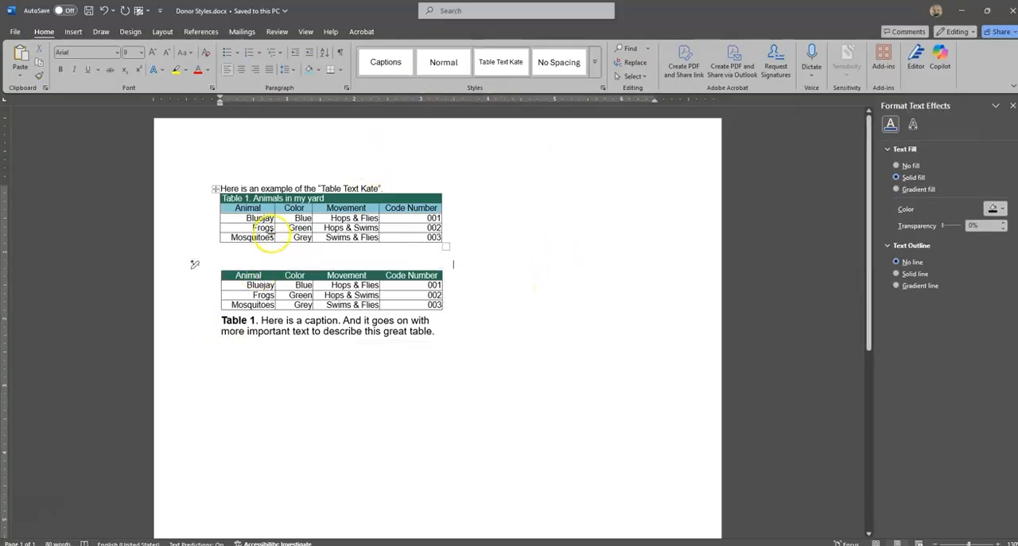
# Save the donor document's current theme colors as a custom color set named "Kate Colors 01".
pyautogui.click(130, 31)
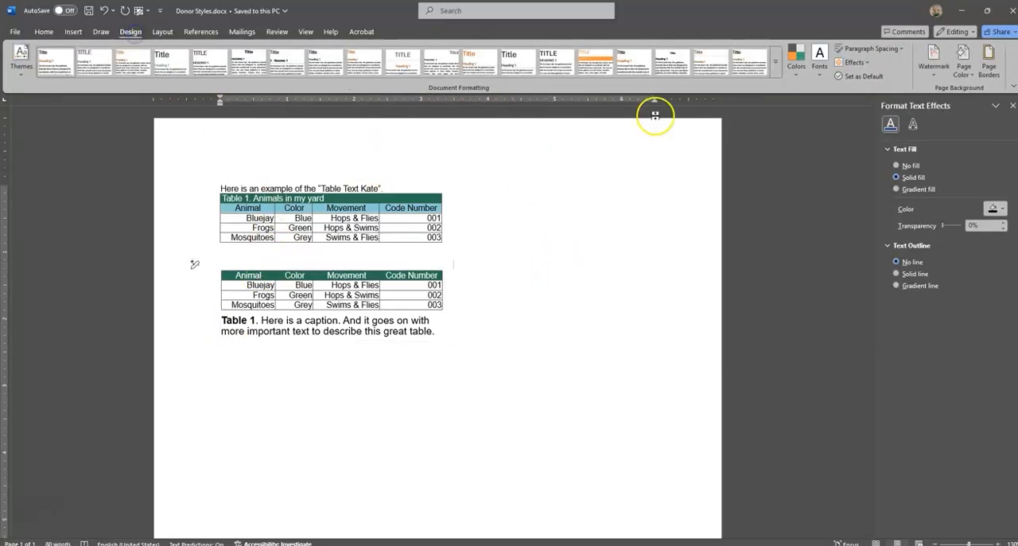
pyautogui.click(797, 72)
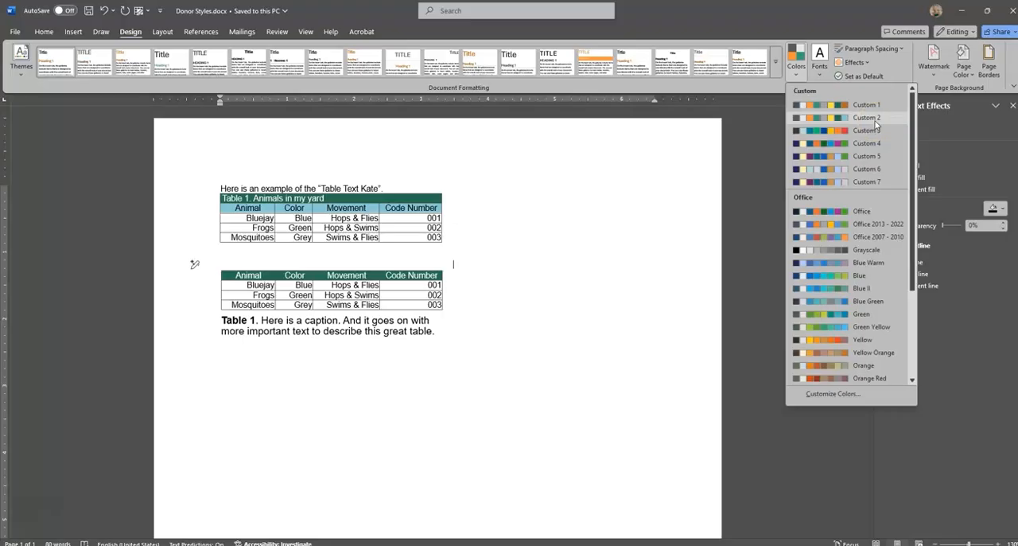
pyautogui.click(845, 393)
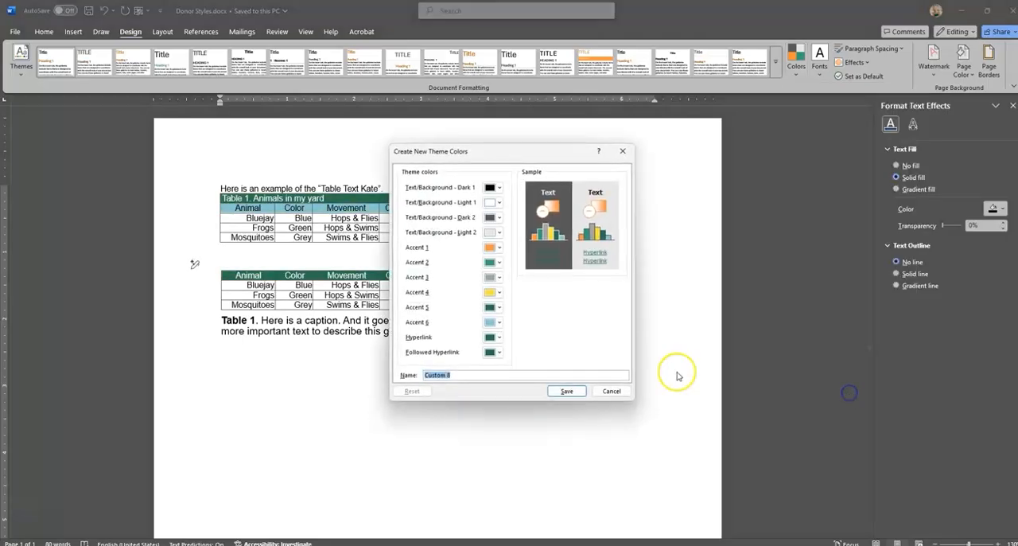
pyautogui.write('Kate Colors 01')
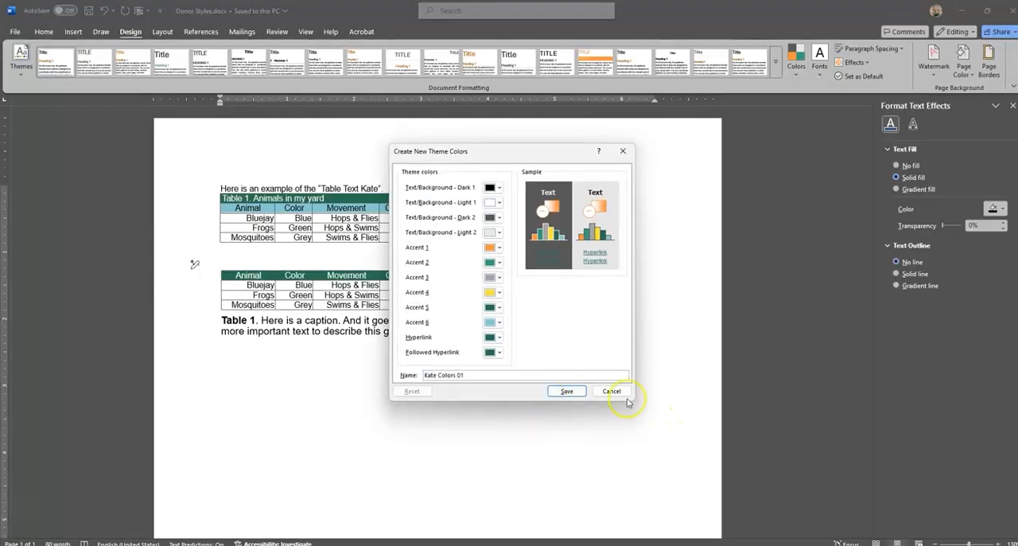
pyautogui.click(567, 391)
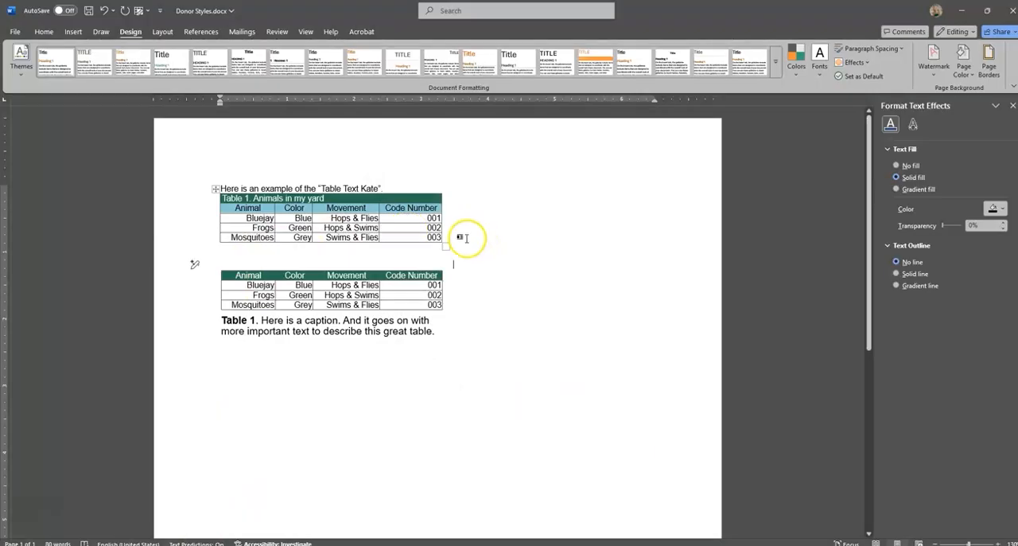
# Copy the example line and first table, switch to Recipient.docx, and paste them at its beginning with source formatting kept.
pyautogui.moveTo(466, 236); pyautogui.dragTo(329, 194)
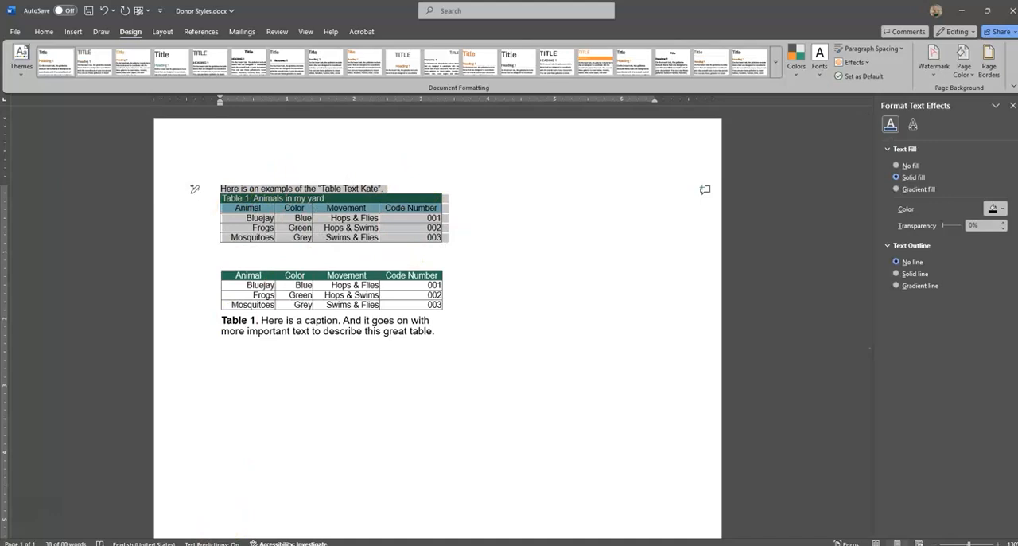
pyautogui.click(157, 545)
pyautogui.click(184, 537)
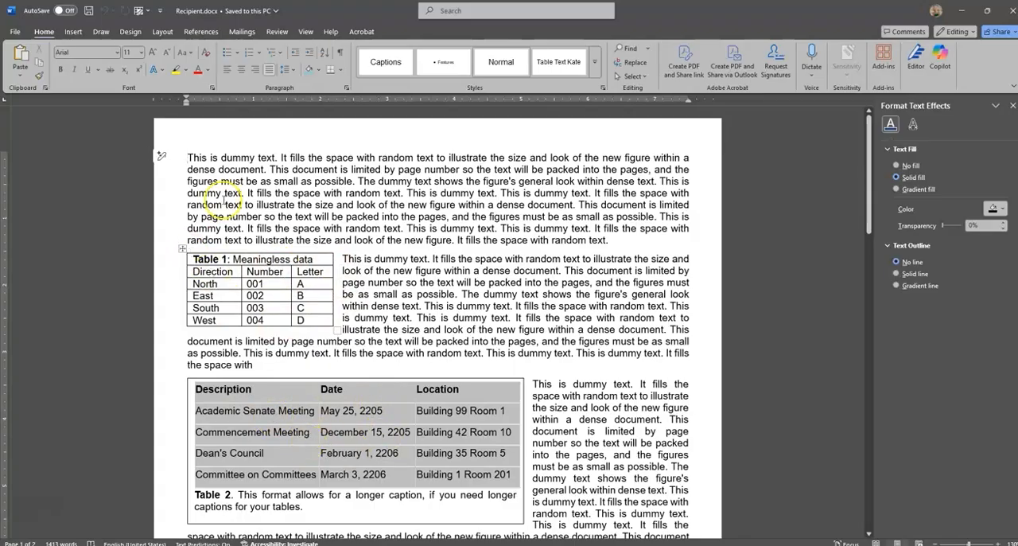
pyautogui.click(18, 78)
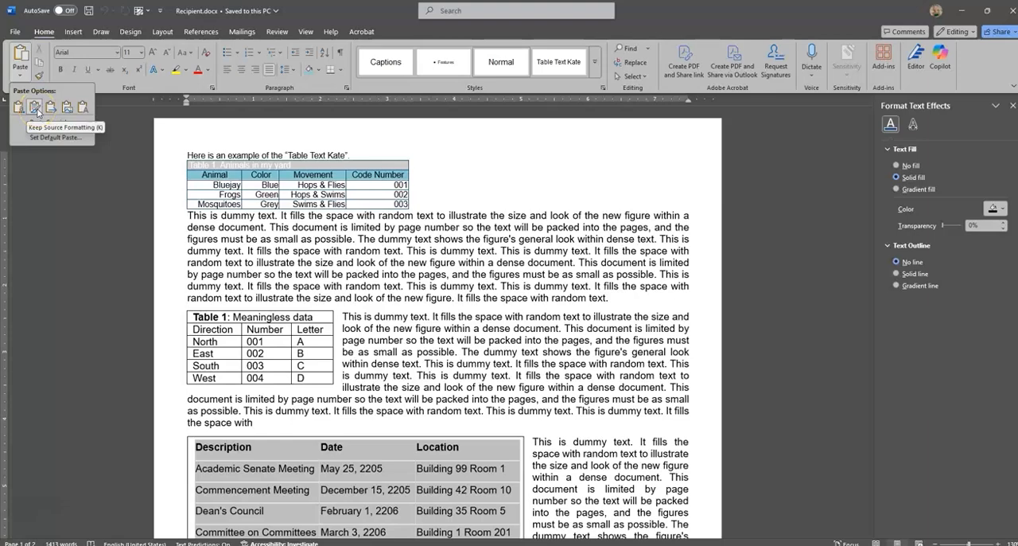
pyautogui.click(35, 108)
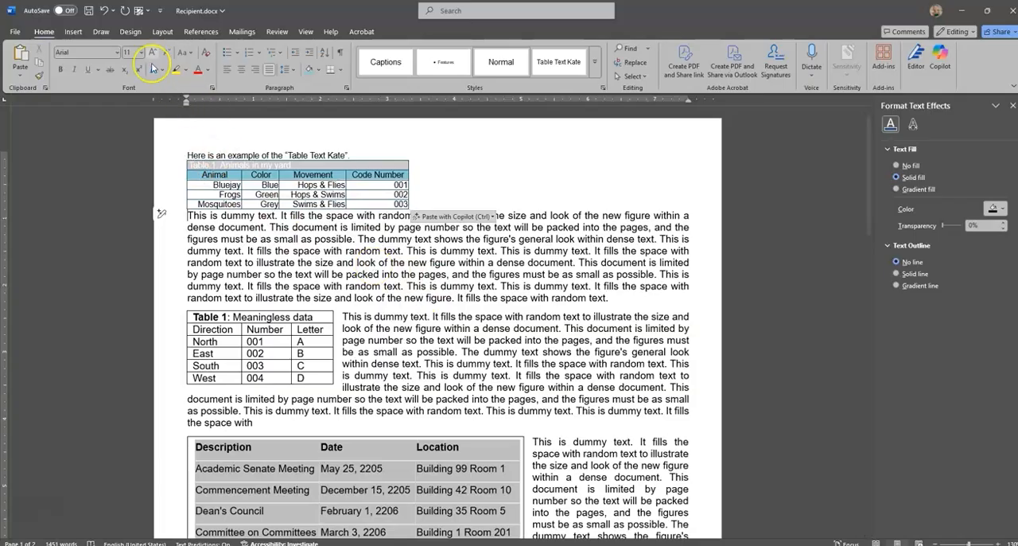
# Apply the custom theme color set "Kate Colors 01" to the recipient document.
pyautogui.click(130, 32)
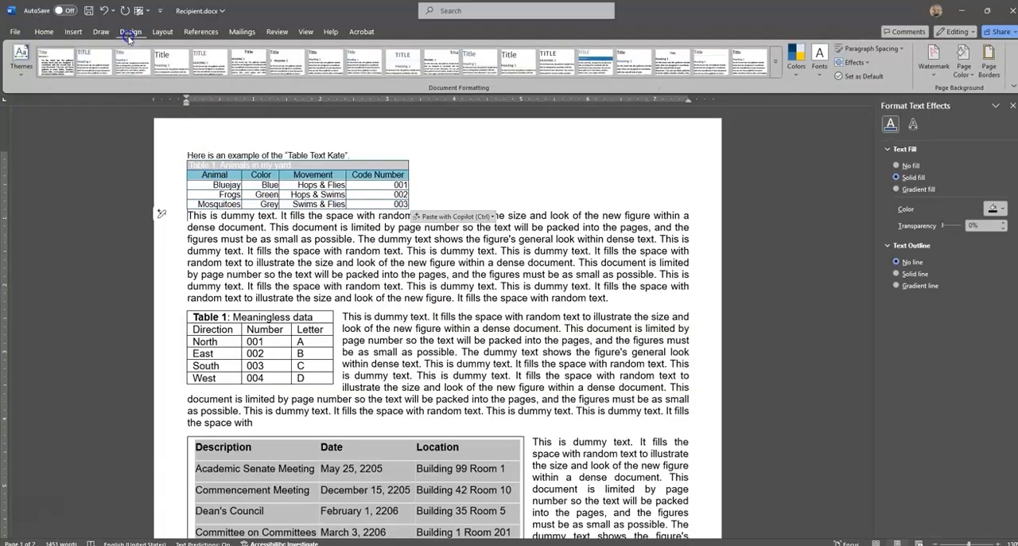
pyautogui.click(797, 76)
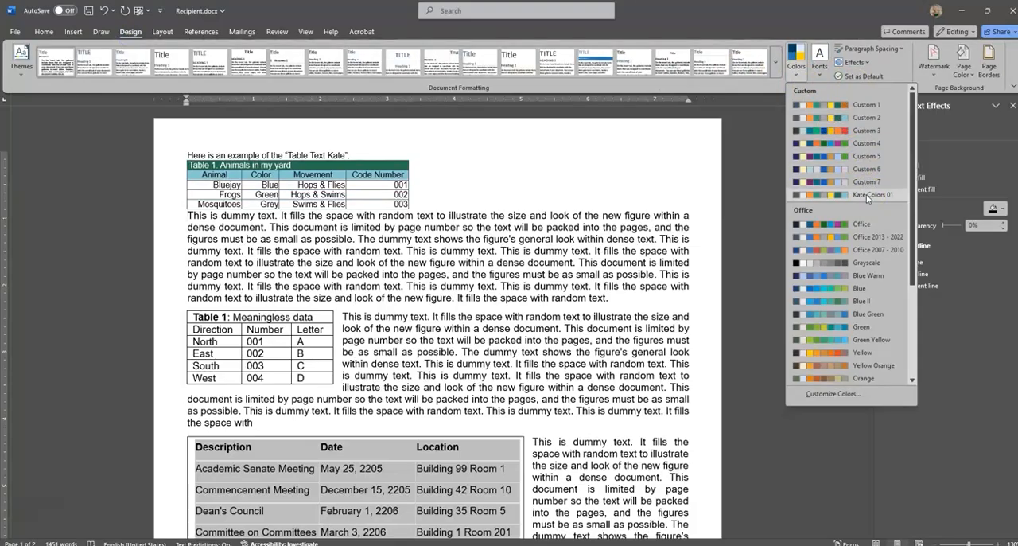
pyautogui.click(868, 195)
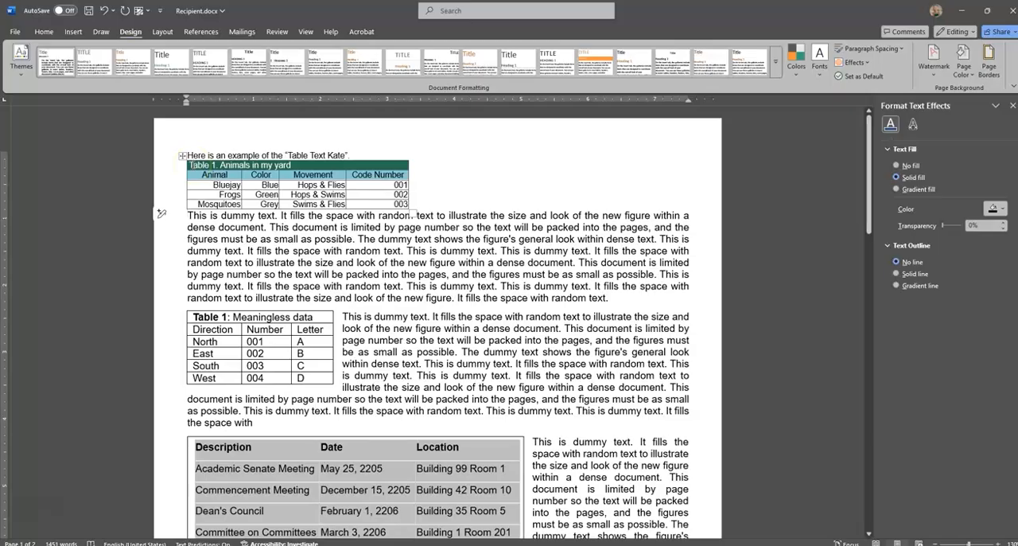
# Check the pasted example line's style, then apply the "Table Text Kate" style to the whole "Meaningless data" table.
pyautogui.moveTo(346, 154); pyautogui.dragTo(238, 153)
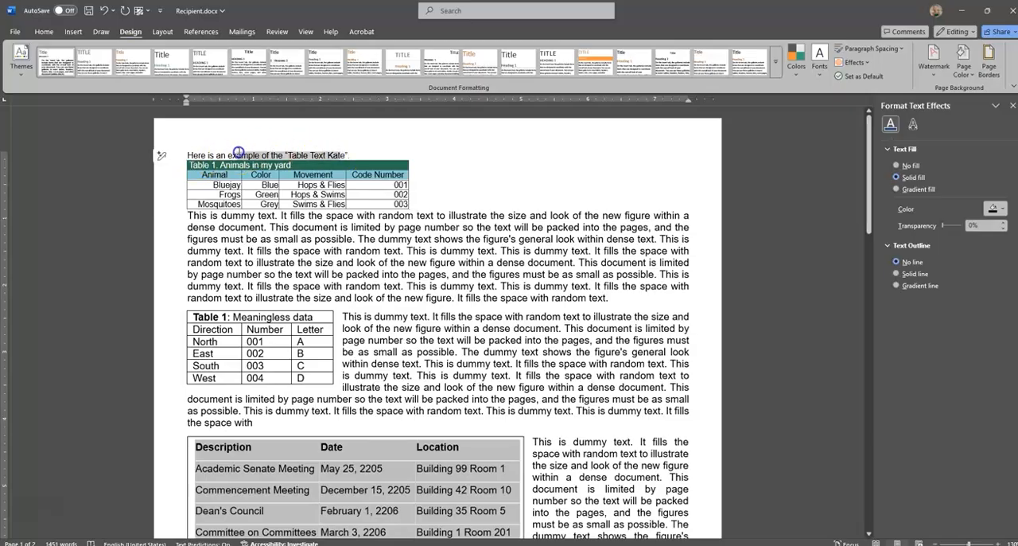
pyautogui.click(44, 31)
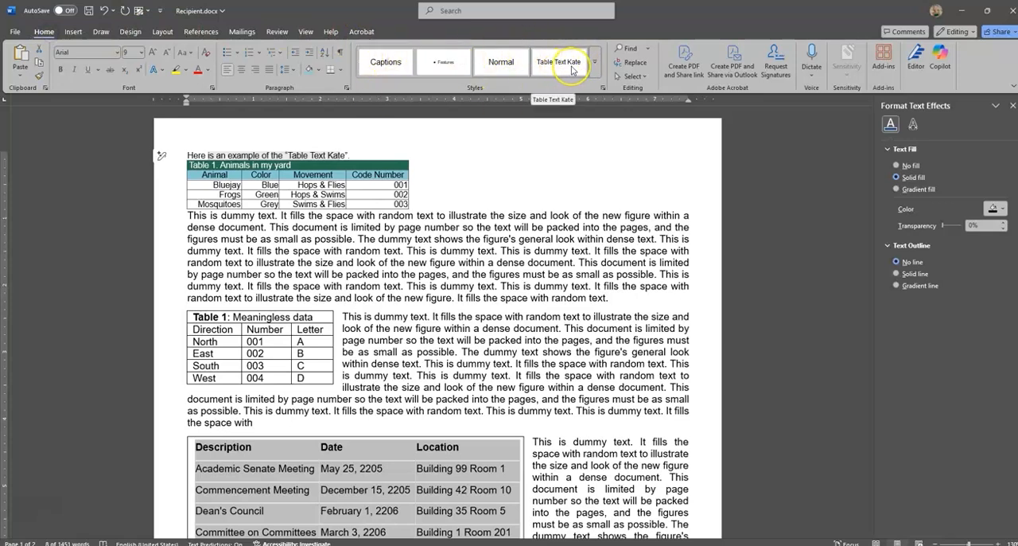
pyautogui.click(271, 346)
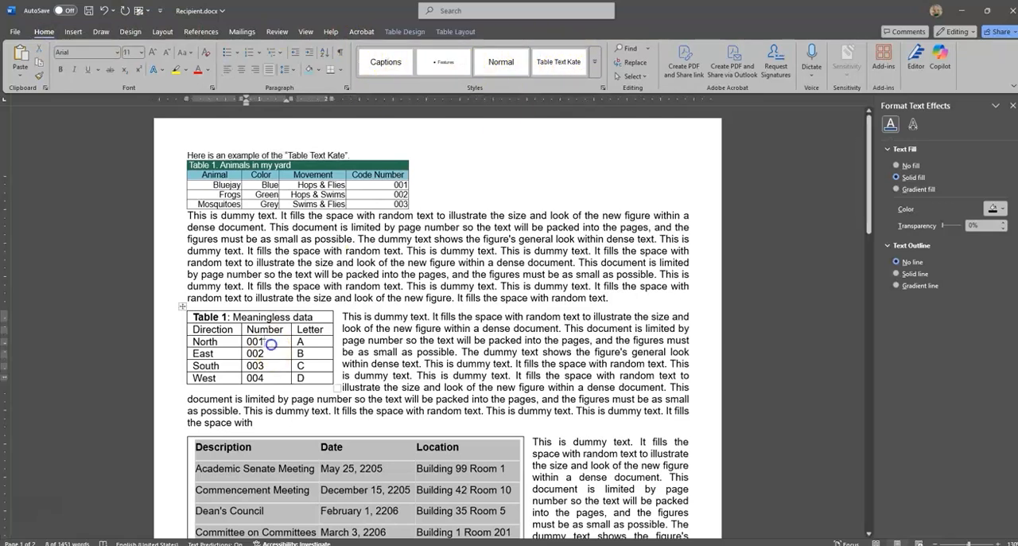
pyautogui.moveTo(193, 317); pyautogui.dragTo(323, 377)
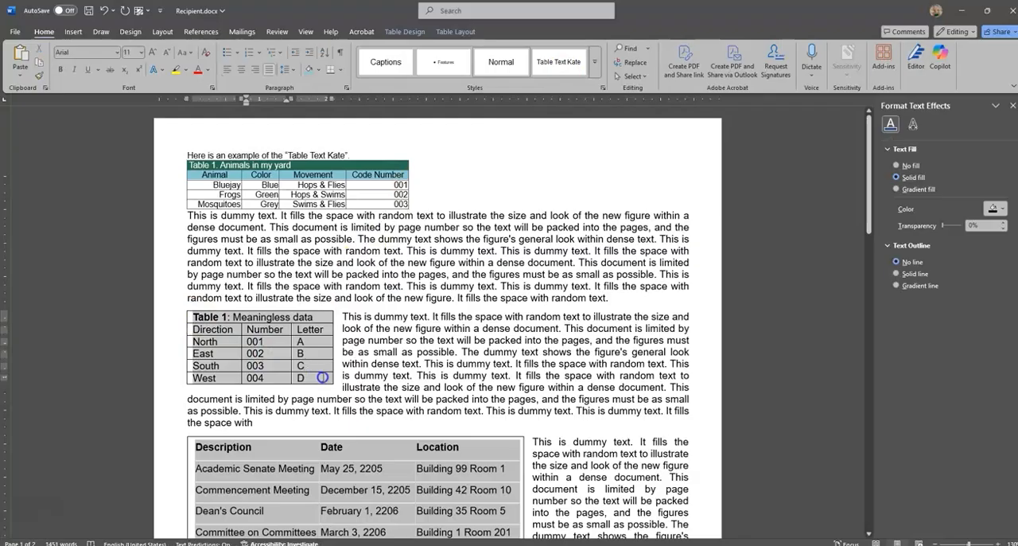
pyautogui.click(558, 65)
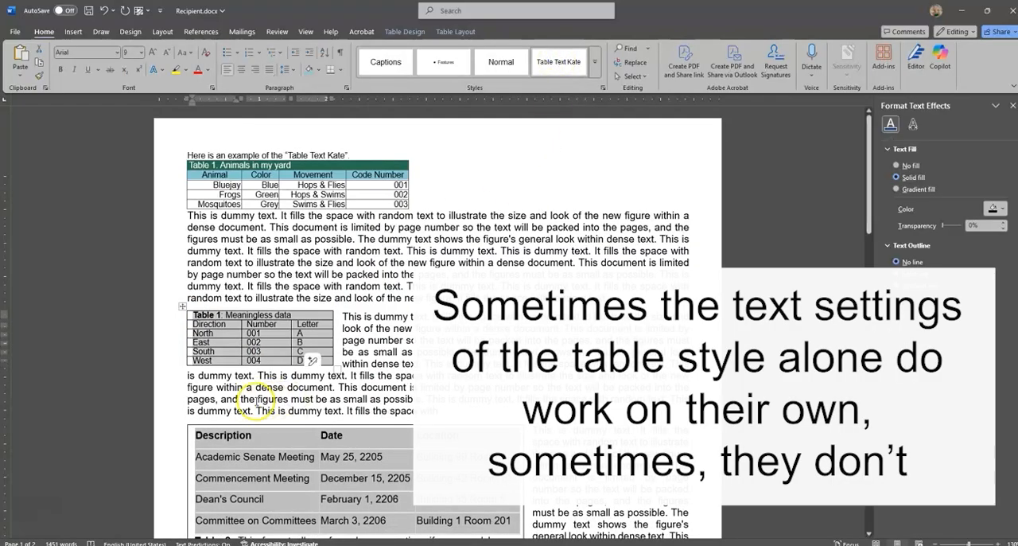
# Apply the KateTableStyle table style to the entire "Meaningless data" table.
pyautogui.click(183, 309)
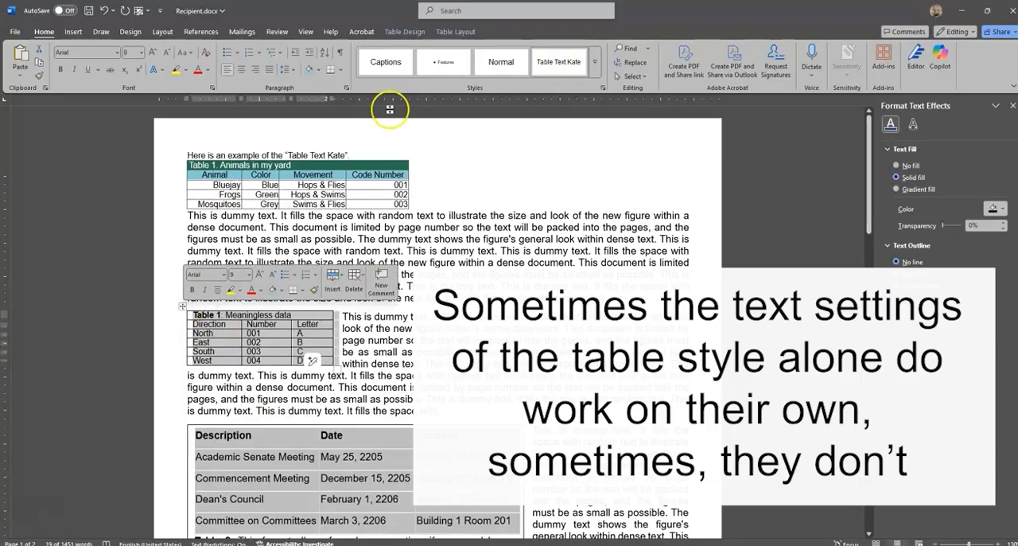
pyautogui.click(402, 32)
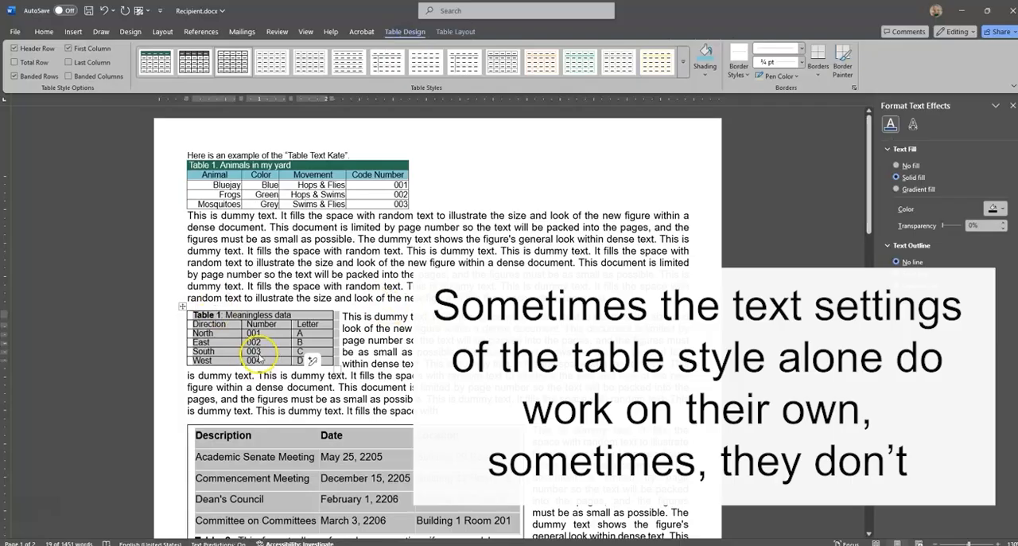
pyautogui.click(44, 31)
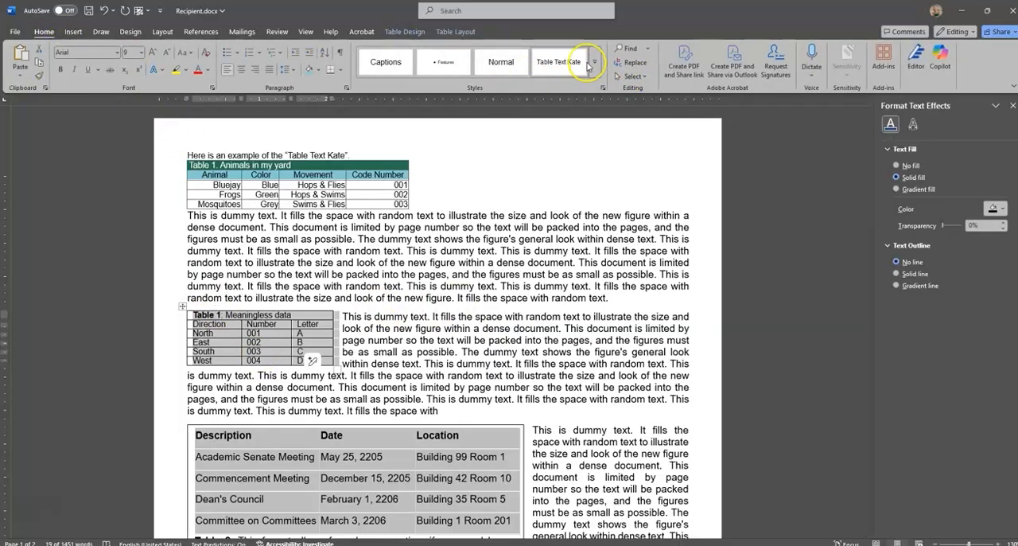
pyautogui.click(404, 32)
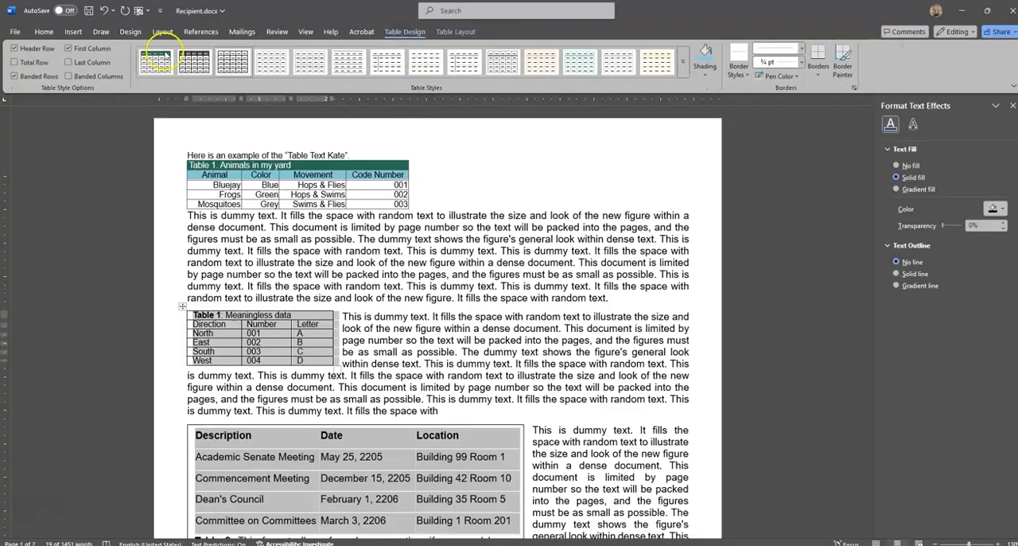
pyautogui.click(148, 67)
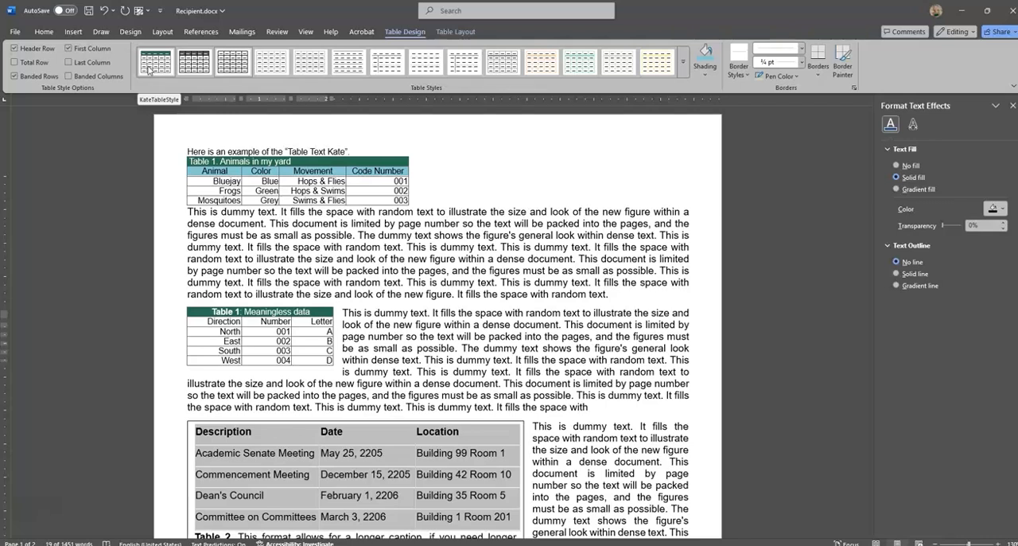
pyautogui.click(148, 69)
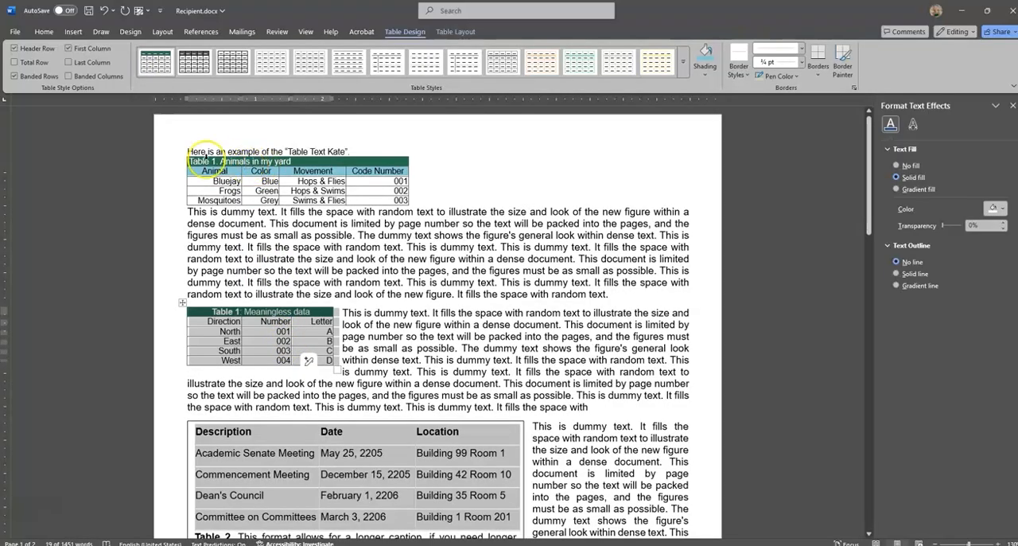
pyautogui.click(274, 334)
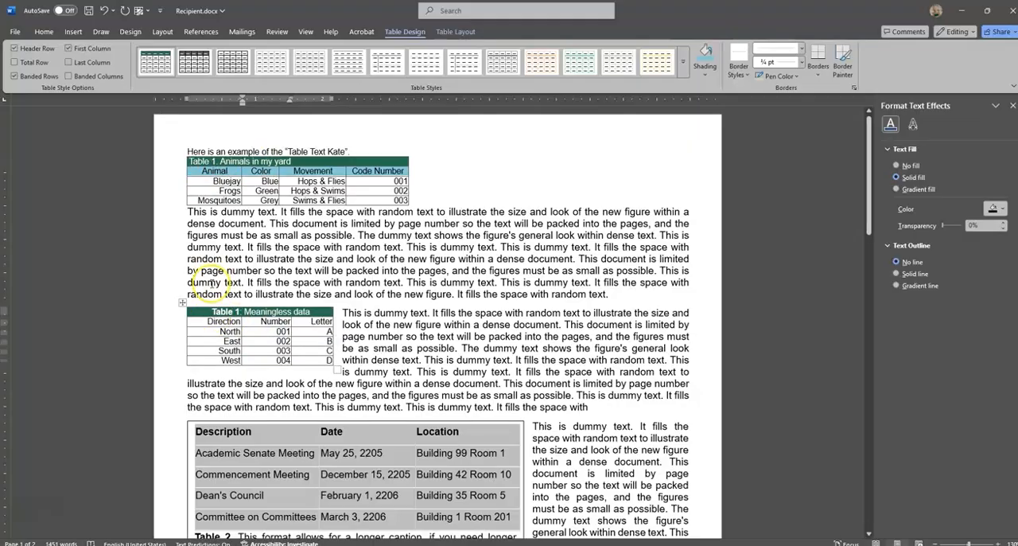
# Examine the title and column-heading rows of the "Animals in my yard" table and the available custom table styles.
pyautogui.moveTo(199, 162); pyautogui.dragTo(303, 162)
pyautogui.click(192, 162)
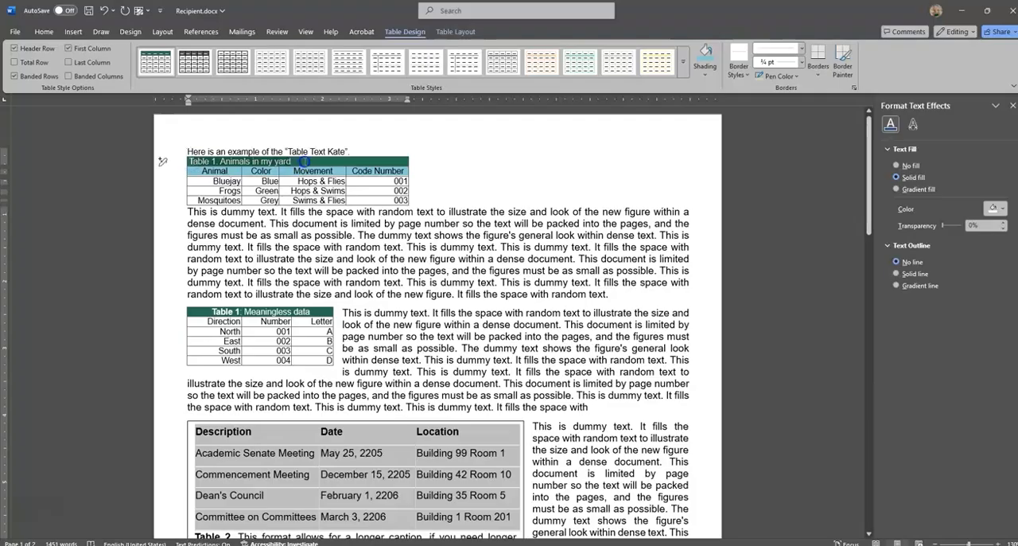
pyautogui.click(213, 171)
pyautogui.moveTo(194, 170); pyautogui.dragTo(398, 178)
pyautogui.click(327, 184)
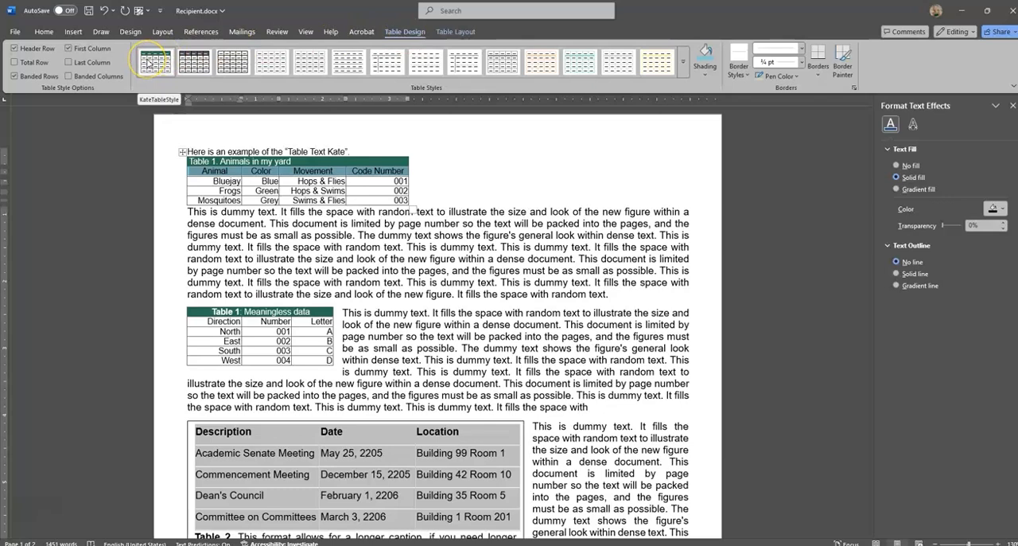
pyautogui.click(682, 67)
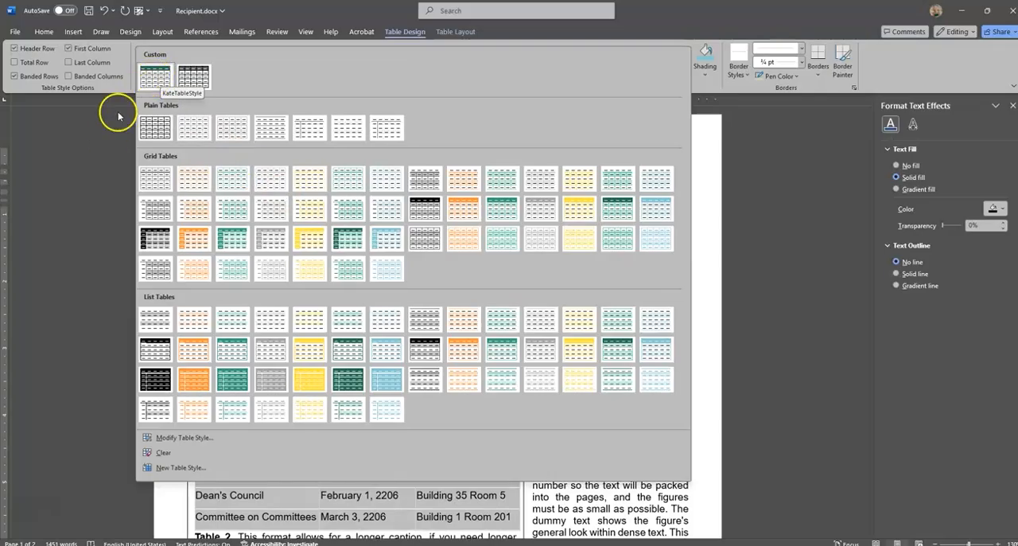
pyautogui.click(98, 172)
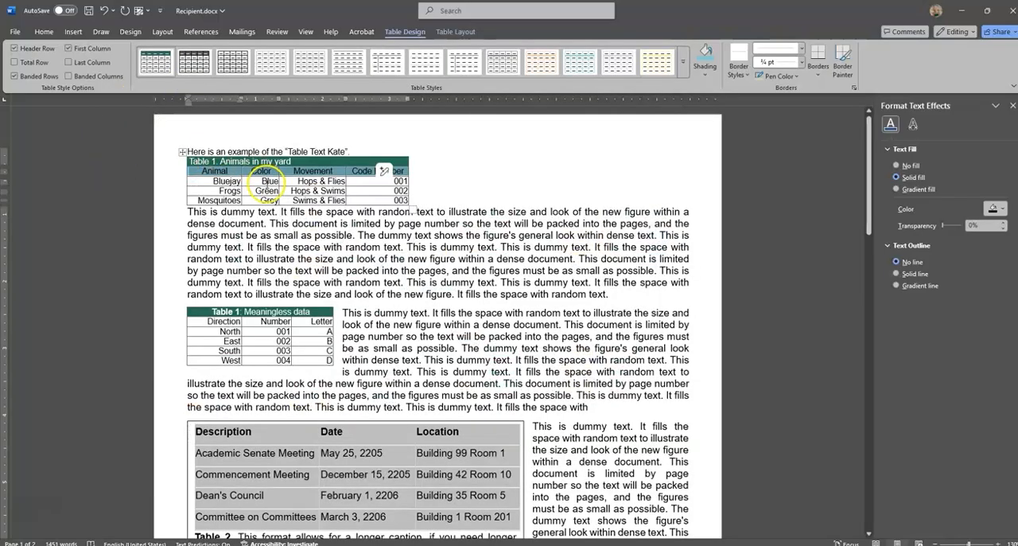
# Shade the column-heading row (Direction, Number, Letter) of the "Meaningless data" table light blue.
pyautogui.click(301, 321)
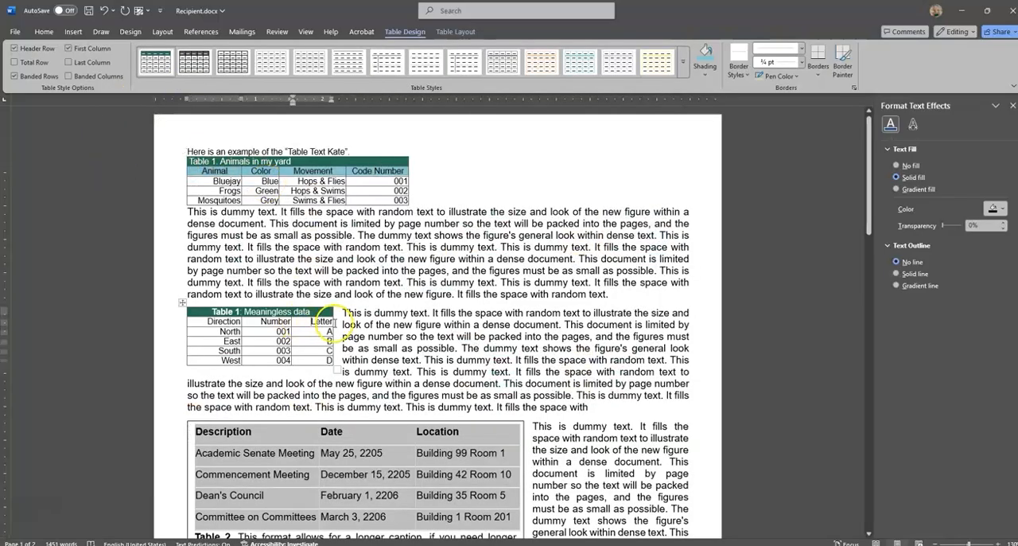
pyautogui.moveTo(329, 321); pyautogui.dragTo(217, 323)
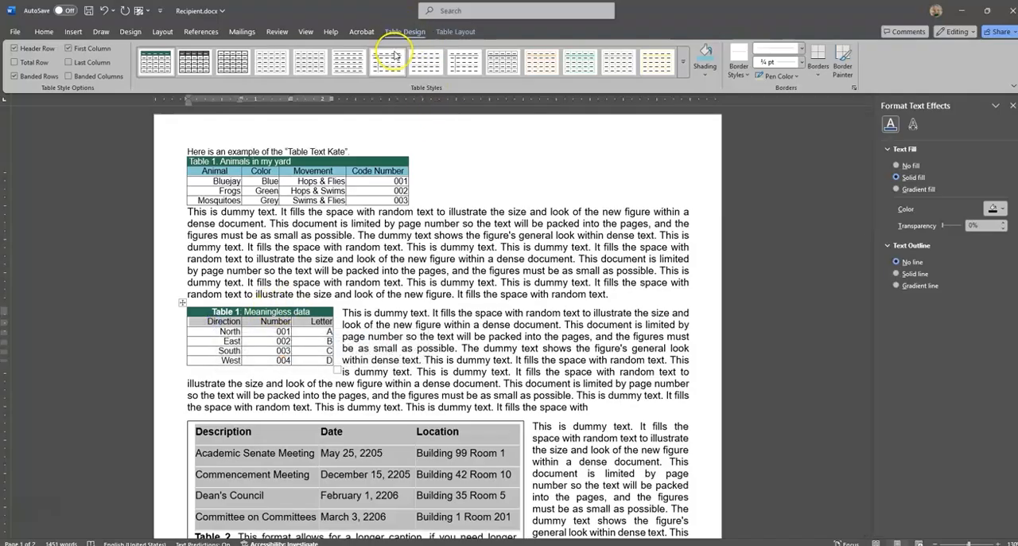
pyautogui.click(704, 54)
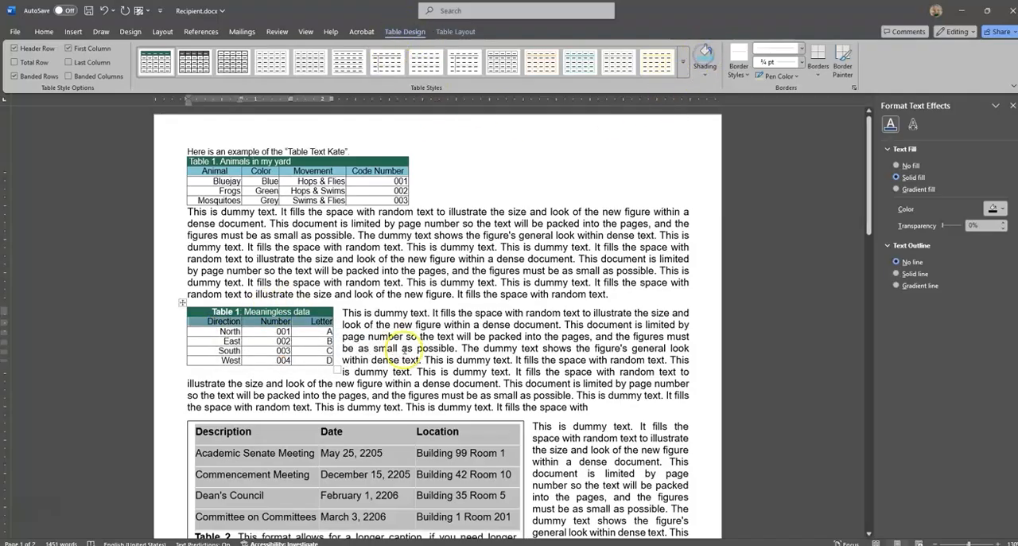
pyautogui.click(373, 347)
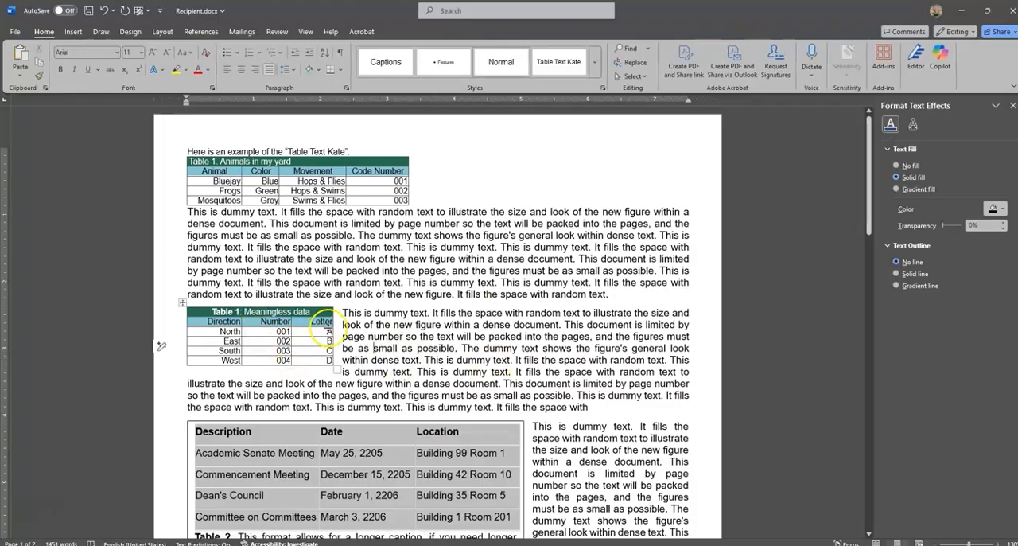
# Narrow the "Meaningless data" table and distribute its columns evenly.
pyautogui.moveTo(335, 322); pyautogui.dragTo(254, 312)
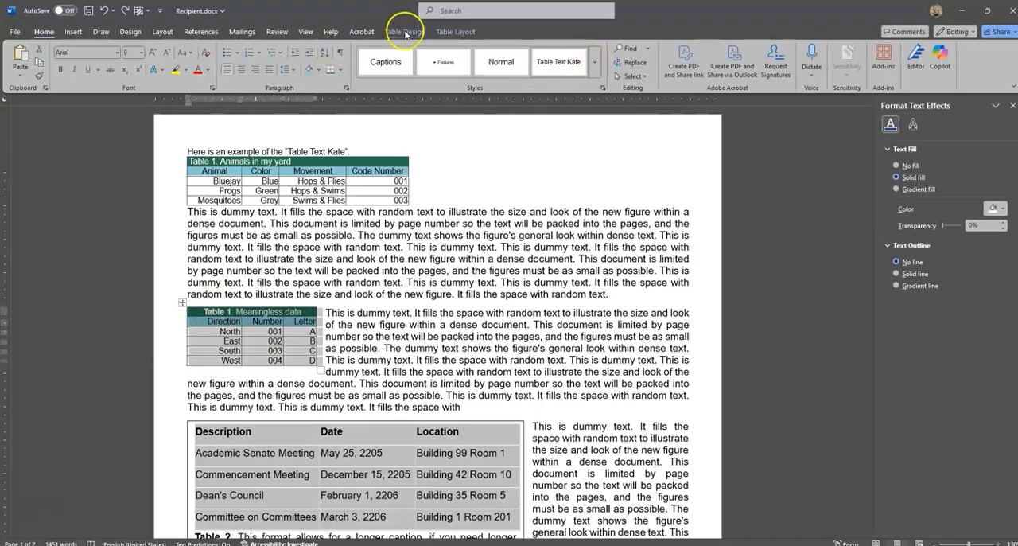
pyautogui.click(456, 32)
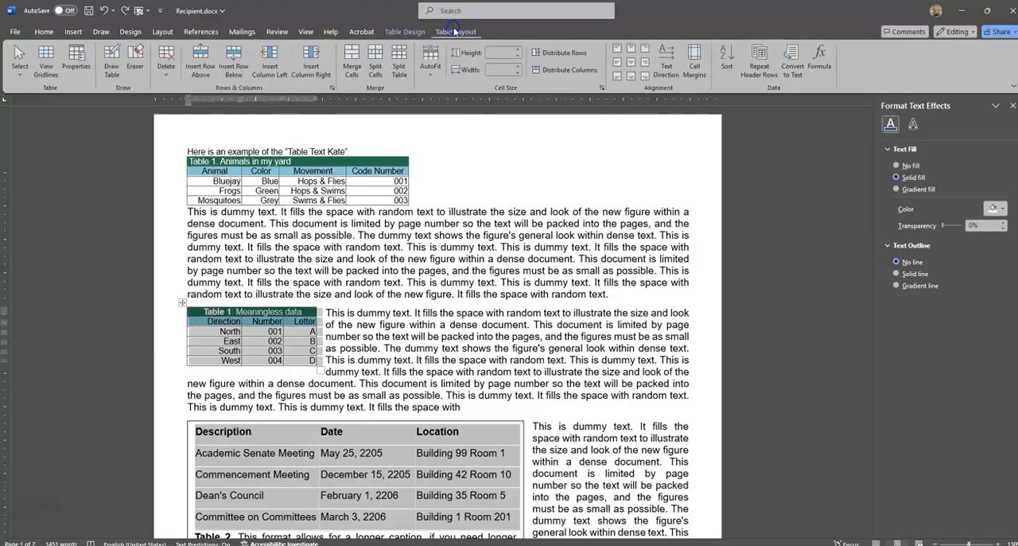
pyautogui.click(551, 70)
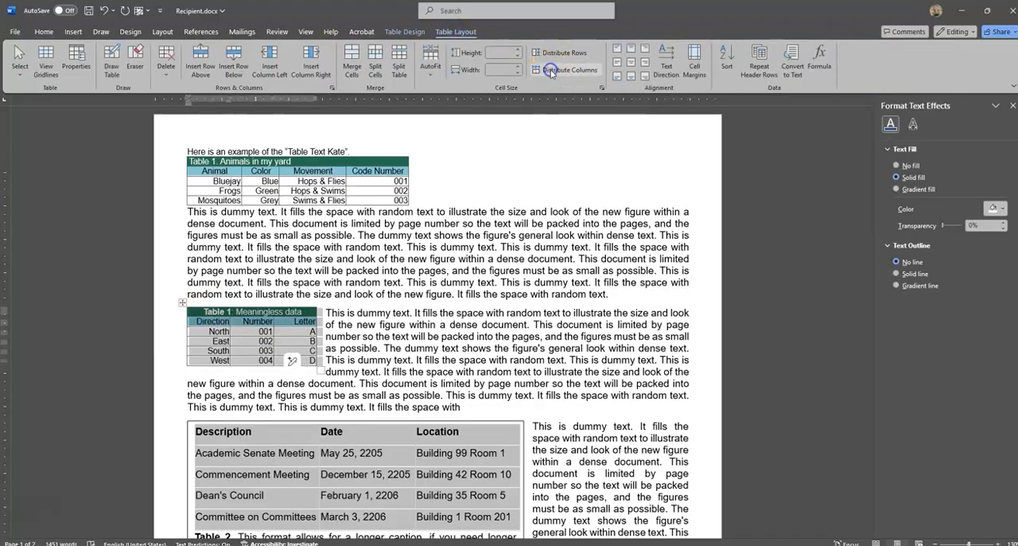
pyautogui.click(338, 336)
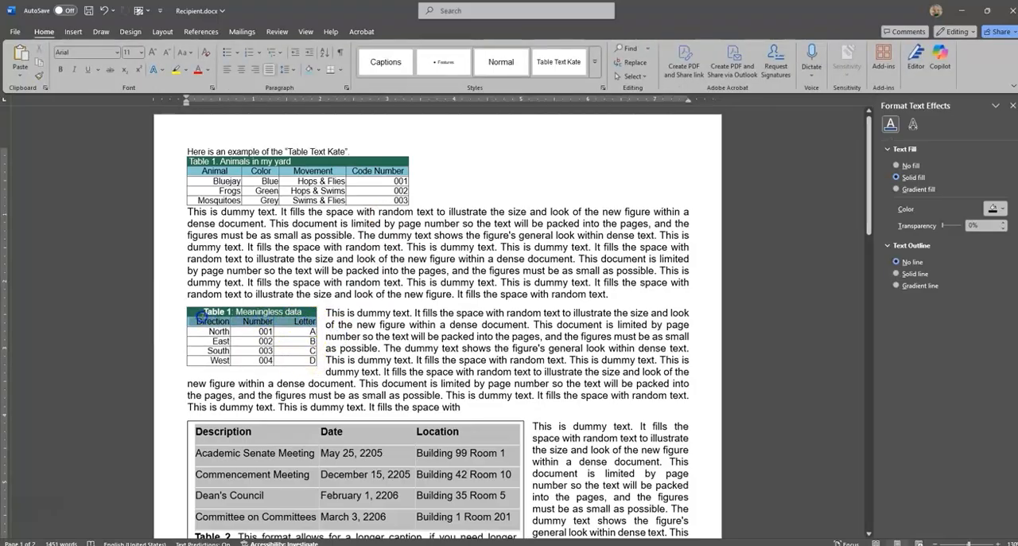
pyautogui.moveTo(201, 317); pyautogui.dragTo(200, 319)
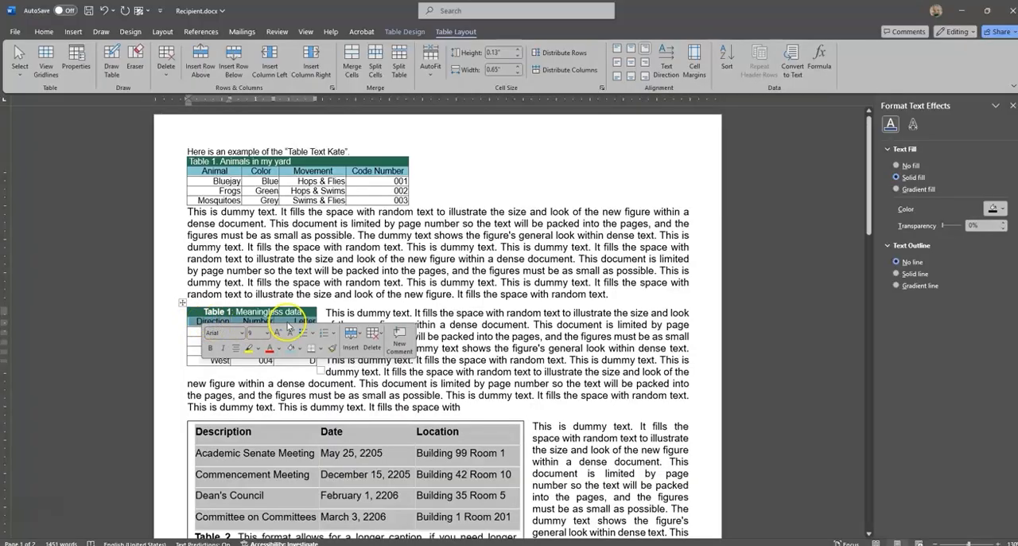
pyautogui.click(197, 321)
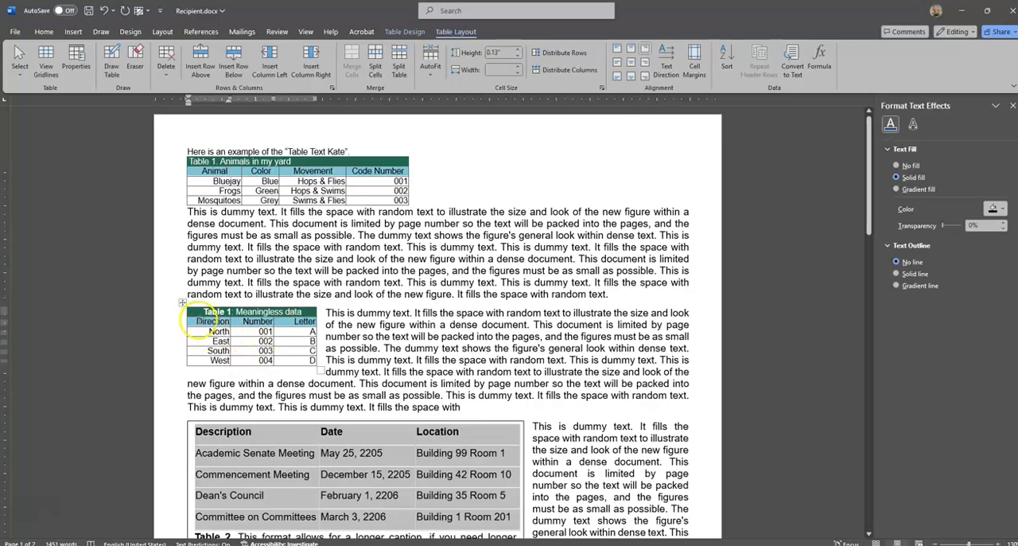
pyautogui.moveTo(199, 320); pyautogui.dragTo(297, 363)
pyautogui.click(246, 358)
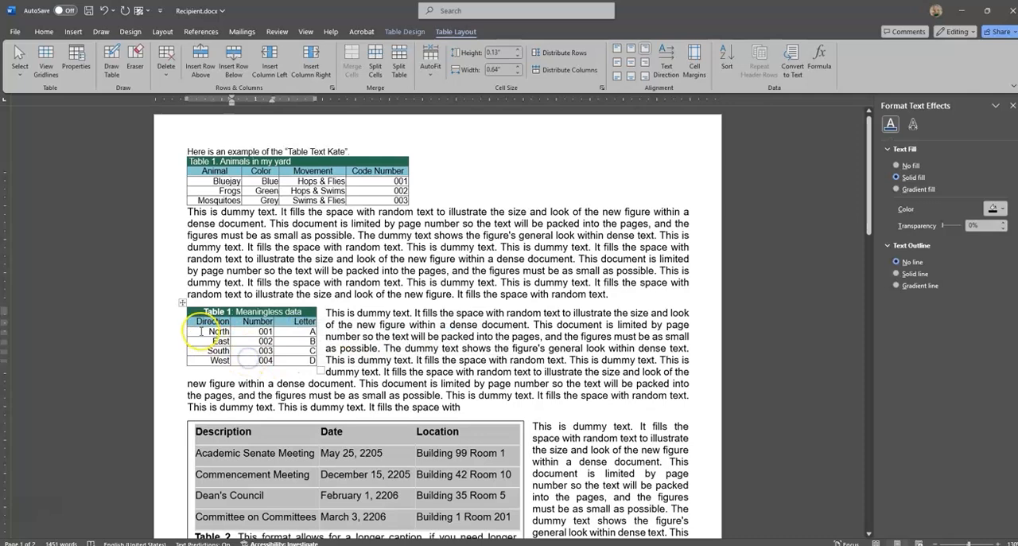
# Try a red font color on the column-heading row of the "Meaningless data" table.
pyautogui.click(216, 321)
pyautogui.moveTo(217, 323); pyautogui.dragTo(305, 322)
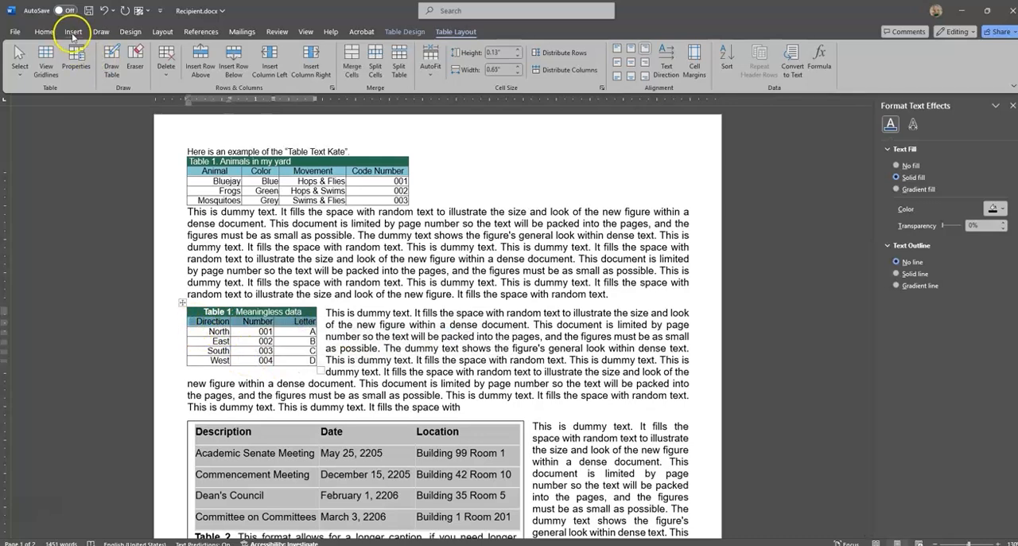
pyautogui.click(46, 33)
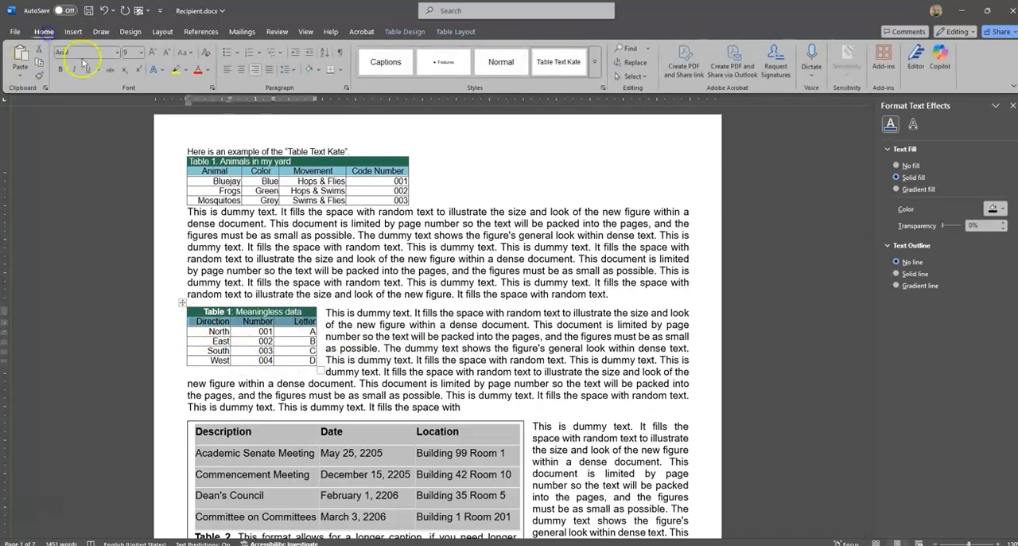
pyautogui.click(197, 73)
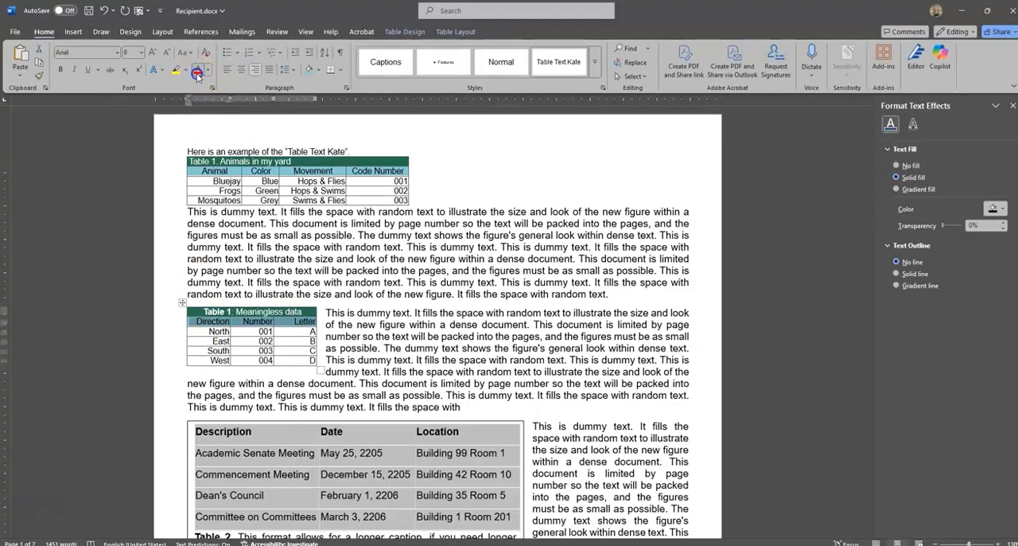
pyautogui.click(306, 320)
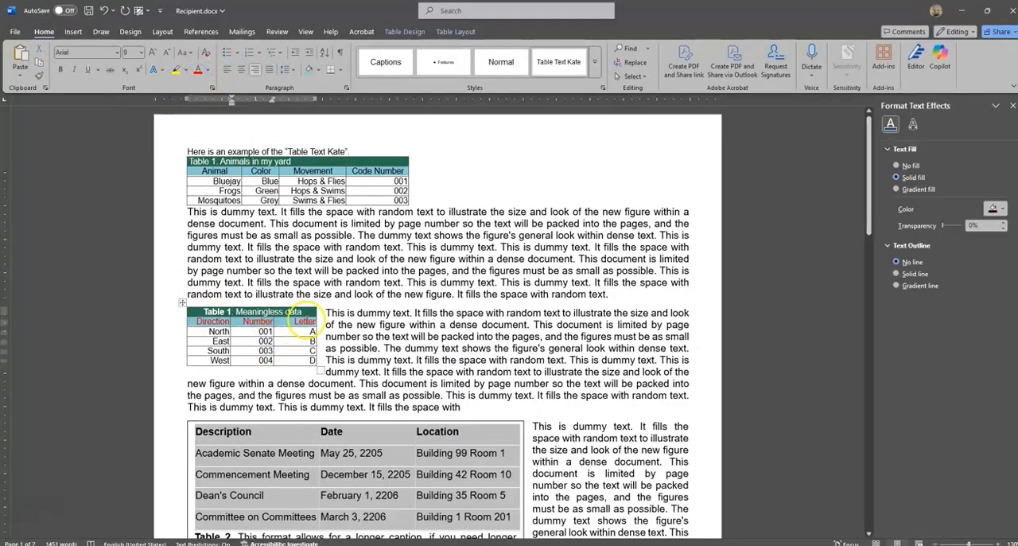
pyautogui.click(405, 32)
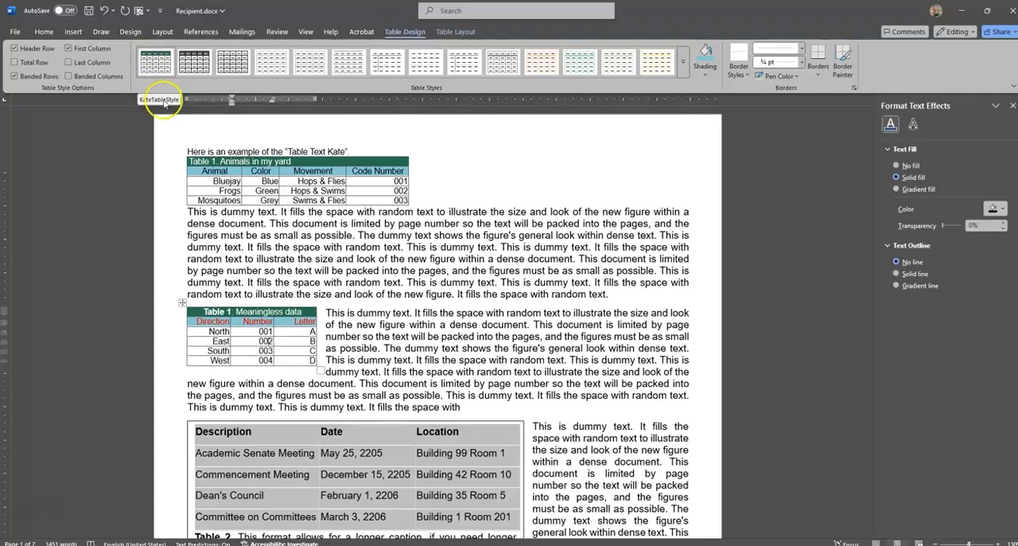
pyautogui.click(289, 324)
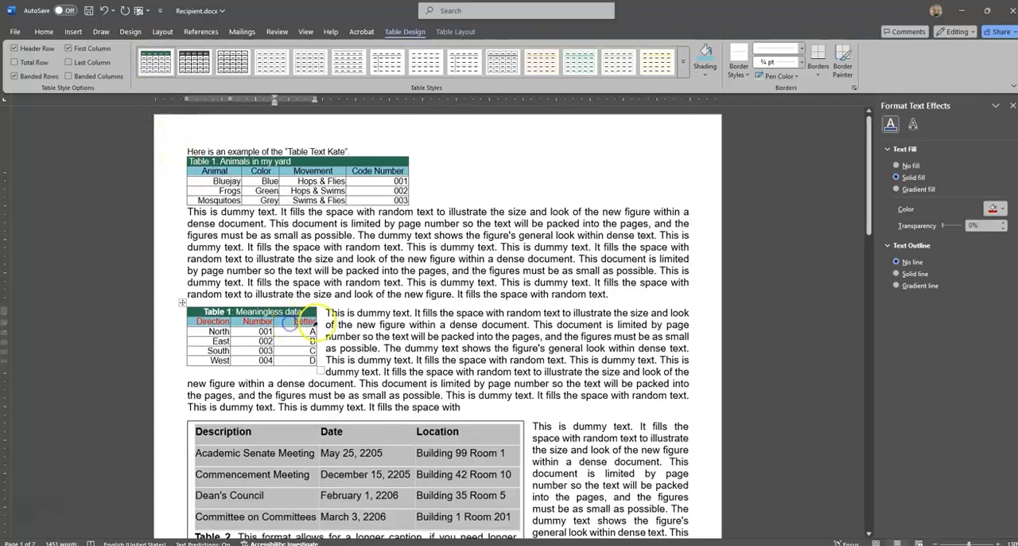
pyautogui.click(205, 331)
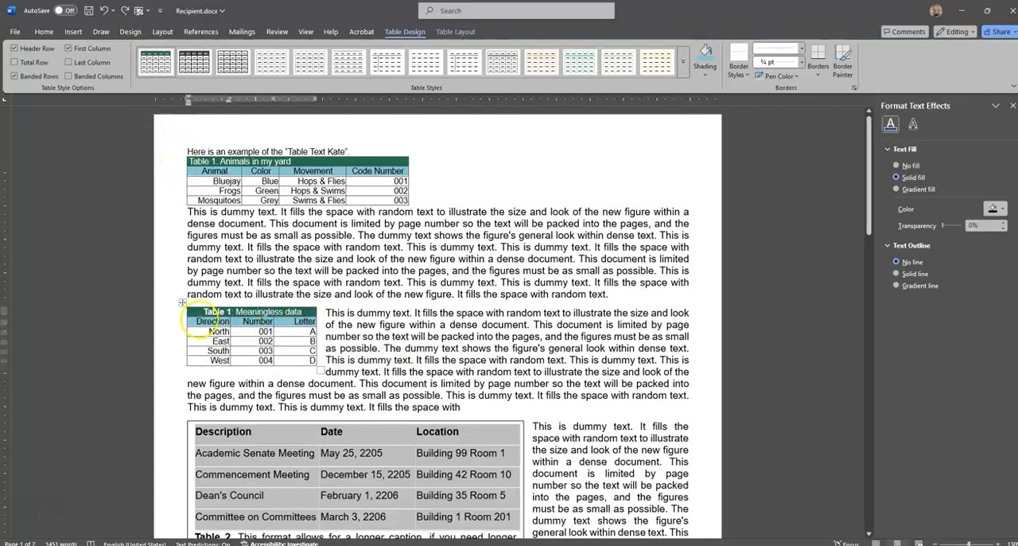
pyautogui.moveTo(199, 321); pyautogui.dragTo(308, 322)
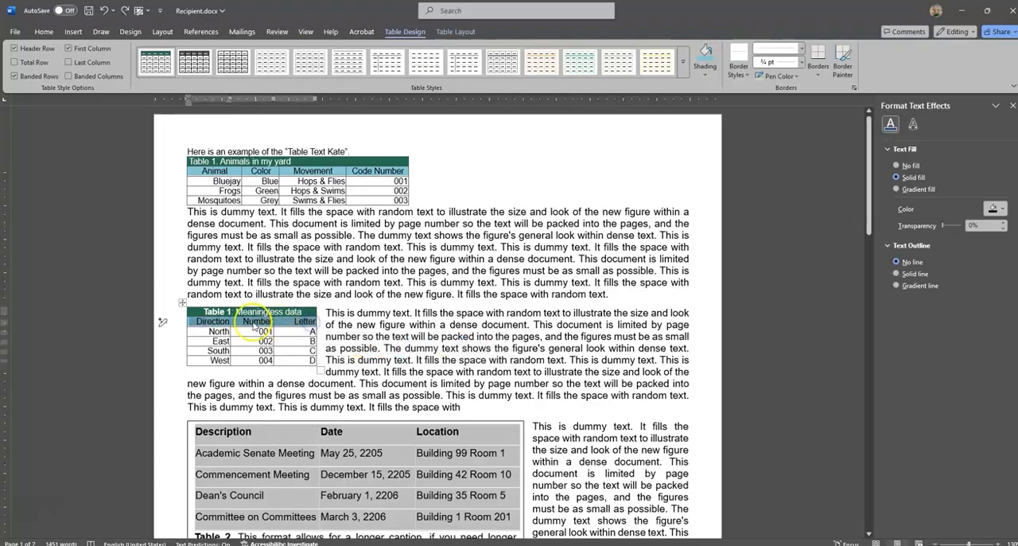
pyautogui.click(205, 333)
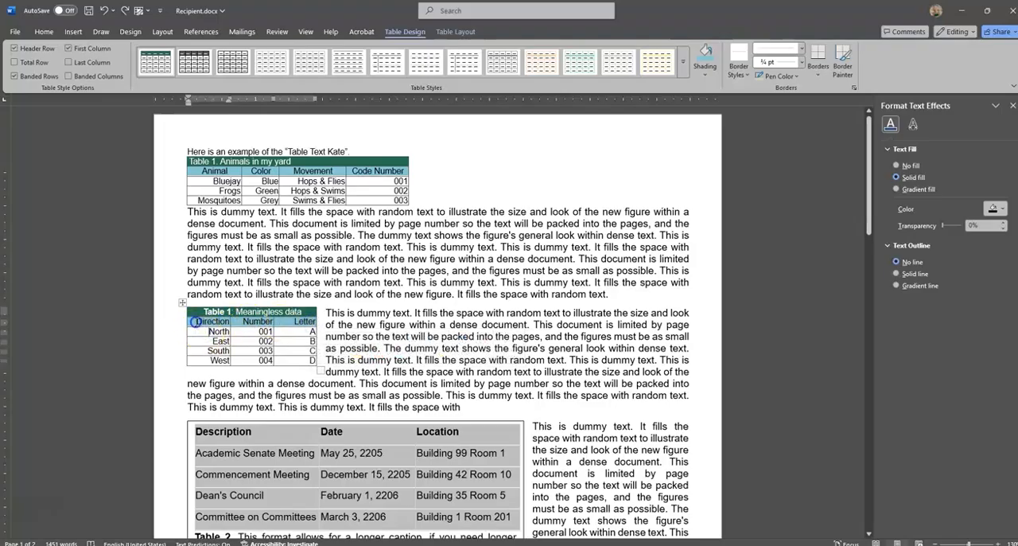
pyautogui.moveTo(195, 322); pyautogui.dragTo(299, 319)
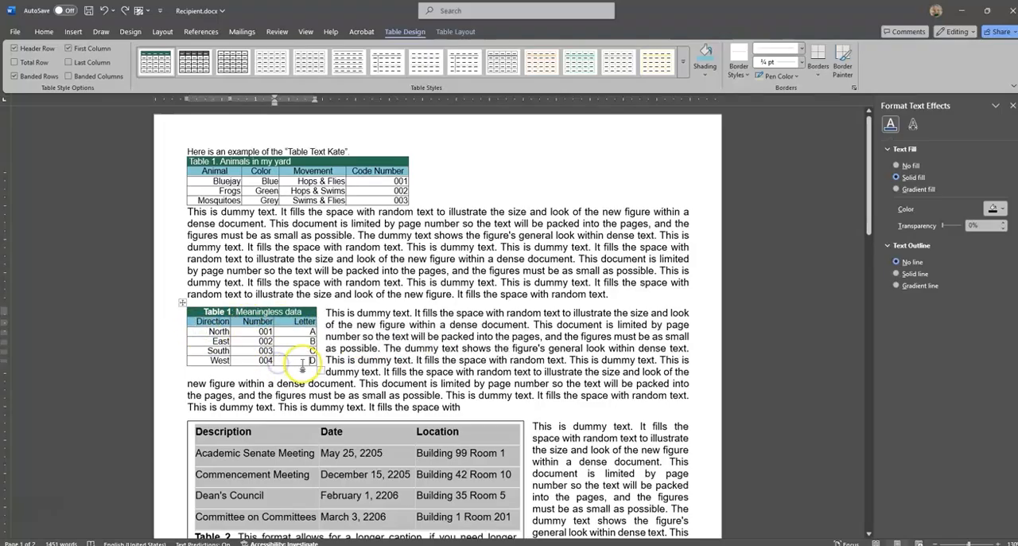
# Switch to Donor Styles.docx and copy the text box that holds the second animal table and its caption.
pyautogui.scroll(-1, 330, 437)
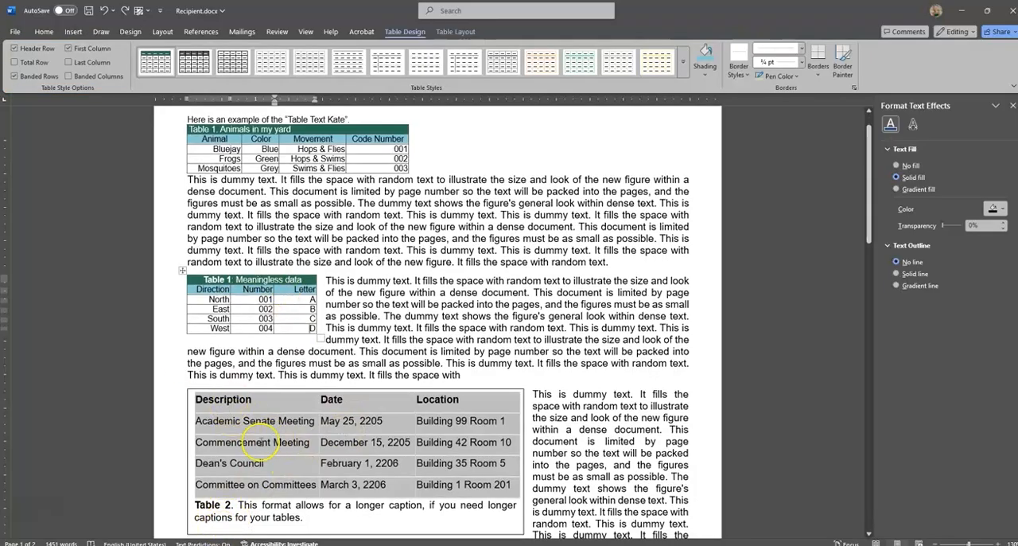
pyautogui.click(329, 410)
pyautogui.scroll(-1, 222, 517)
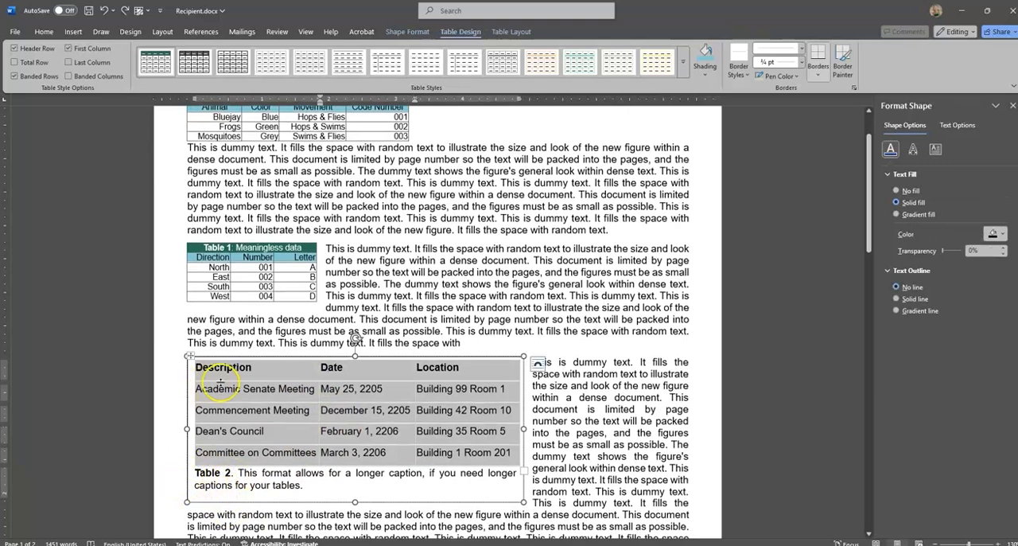
pyautogui.click(215, 483)
pyautogui.click(85, 518)
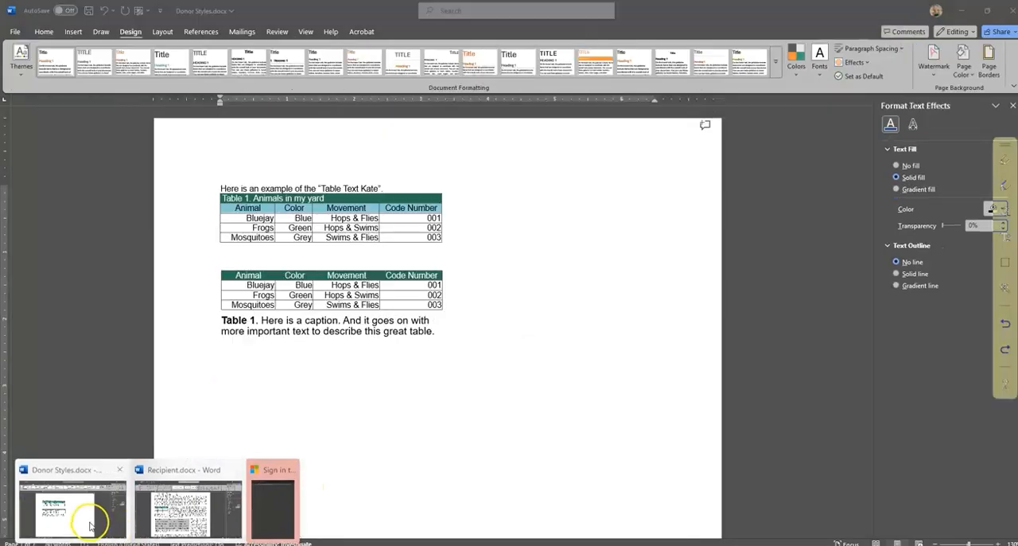
pyautogui.click(430, 348)
pyautogui.click(452, 287)
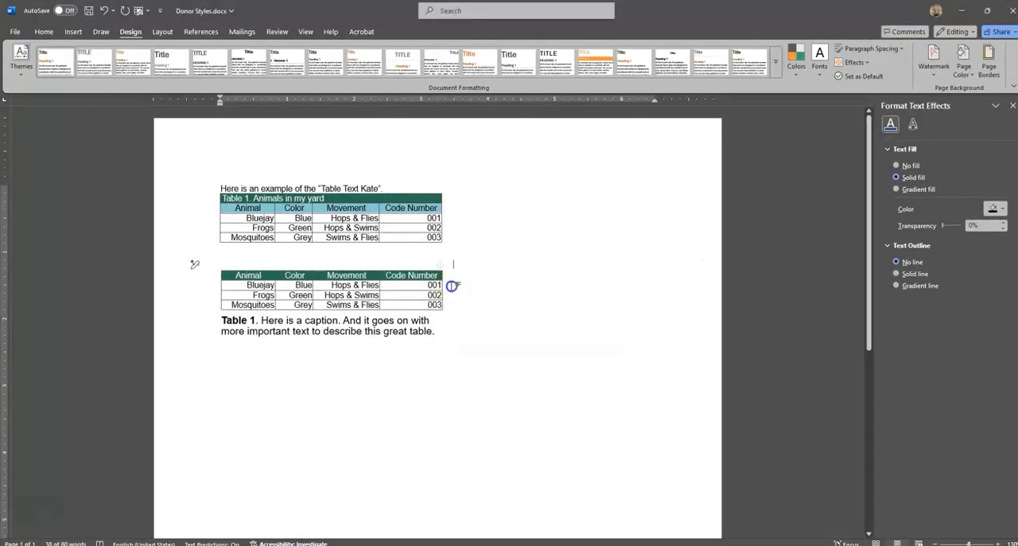
pyautogui.click(446, 325)
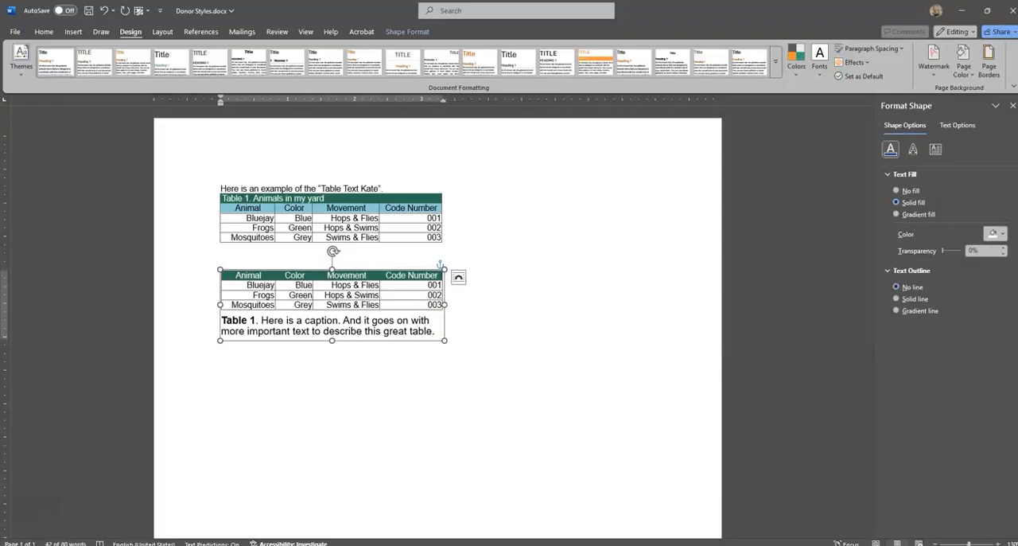
# Switch to Recipient.docx, paste the captioned table's text box with source formatting kept, and place it directly beneath the Table 2 text box.
pyautogui.moveTo(158, 544)
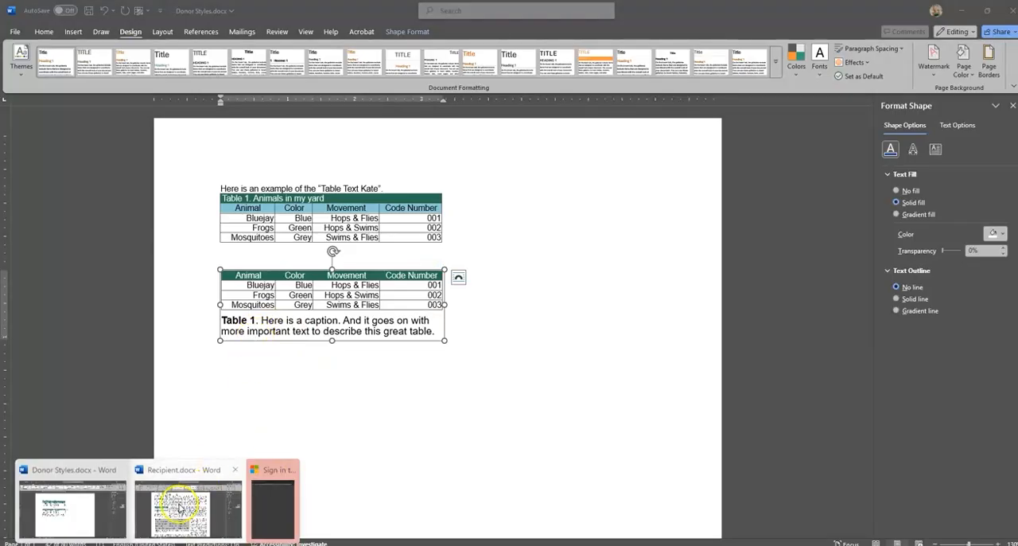
pyautogui.click(219, 473)
pyautogui.click(188, 440)
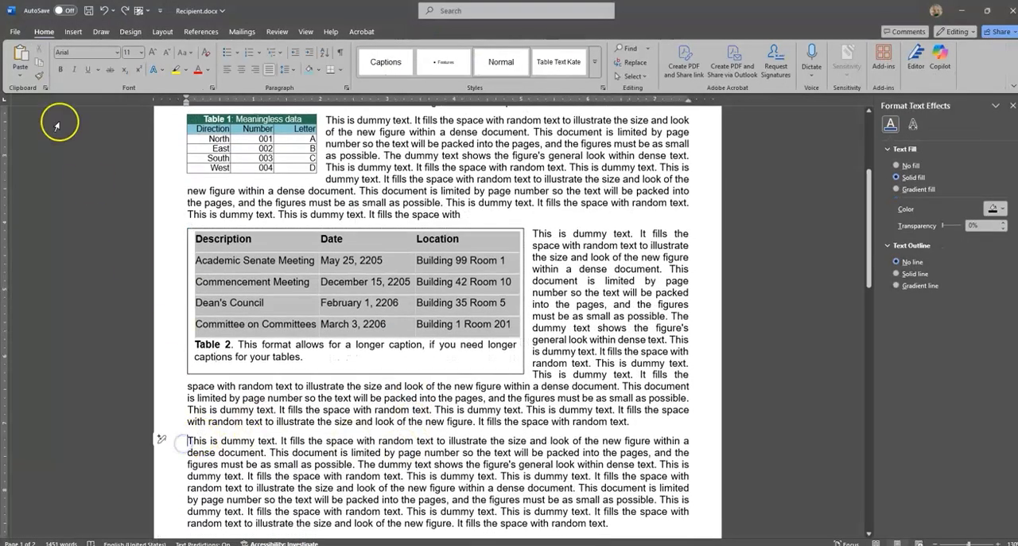
pyautogui.click(14, 76)
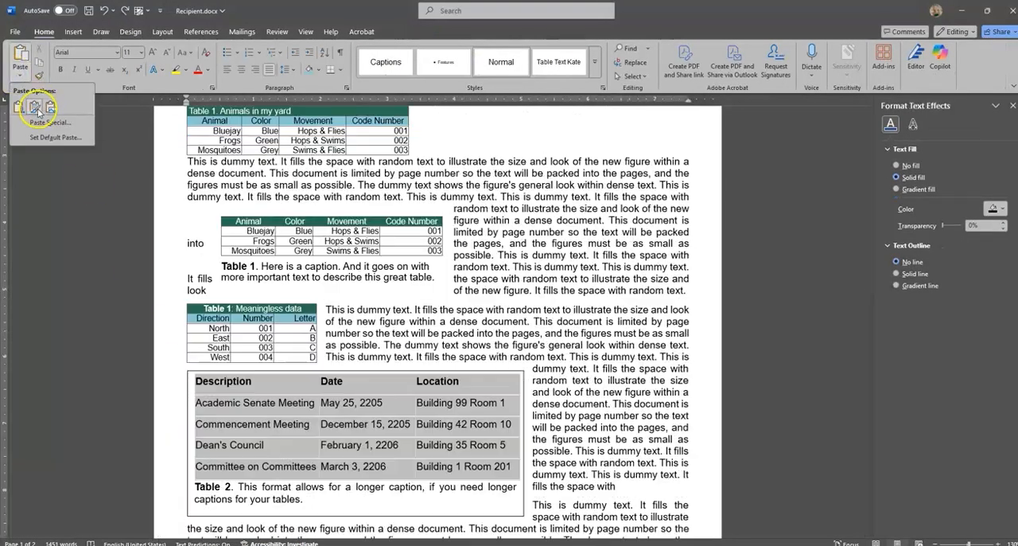
pyautogui.click(35, 109)
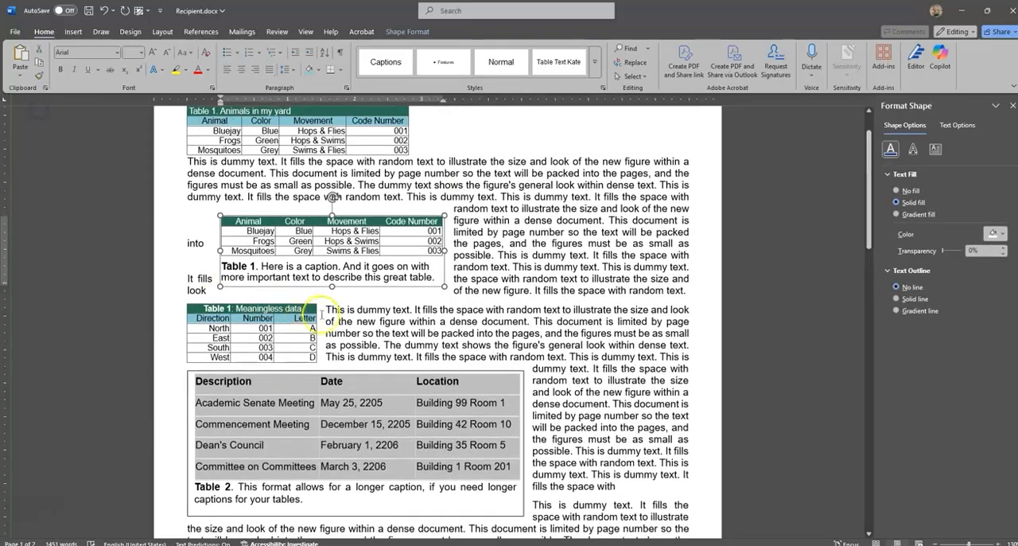
pyautogui.moveTo(397, 288); pyautogui.dragTo(313, 432)
# Apply the Table Text Kate text style and the KateTableStyle table style to the meetings table in the Table 2 text box.
pyautogui.click(270, 326)
pyautogui.moveTo(527, 372)
pyautogui.mouseDown()
pyautogui.moveTo(326, 328)
pyautogui.moveTo(209, 280)
pyautogui.mouseUp()
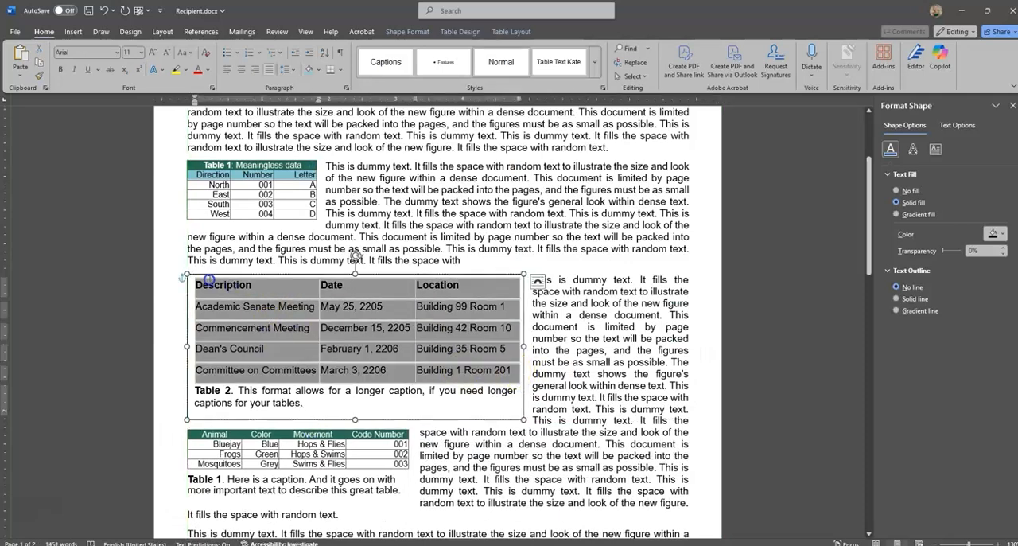
pyautogui.click(564, 65)
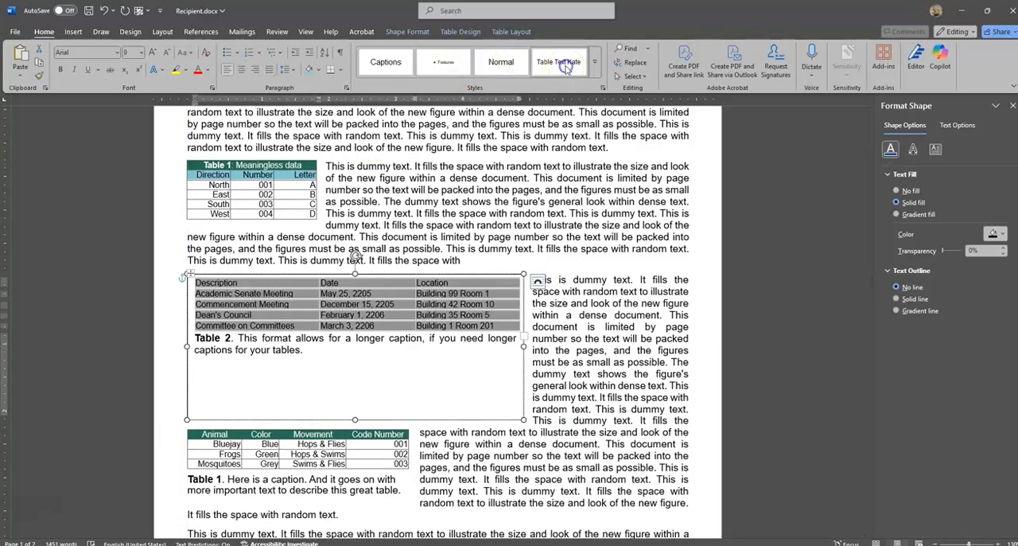
pyautogui.click(459, 32)
pyautogui.click(148, 62)
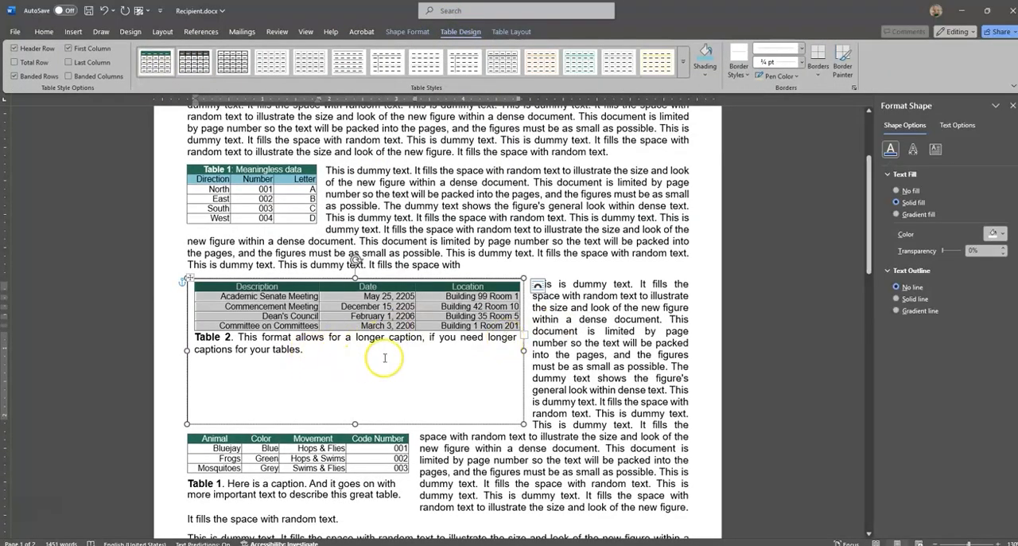
pyautogui.click(465, 409)
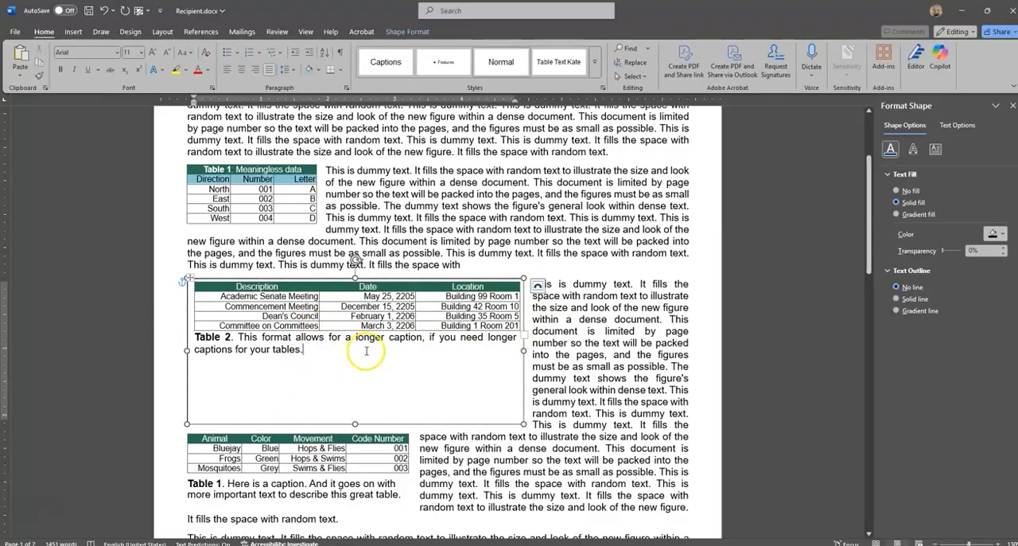
pyautogui.moveTo(216, 298); pyautogui.dragTo(494, 299)
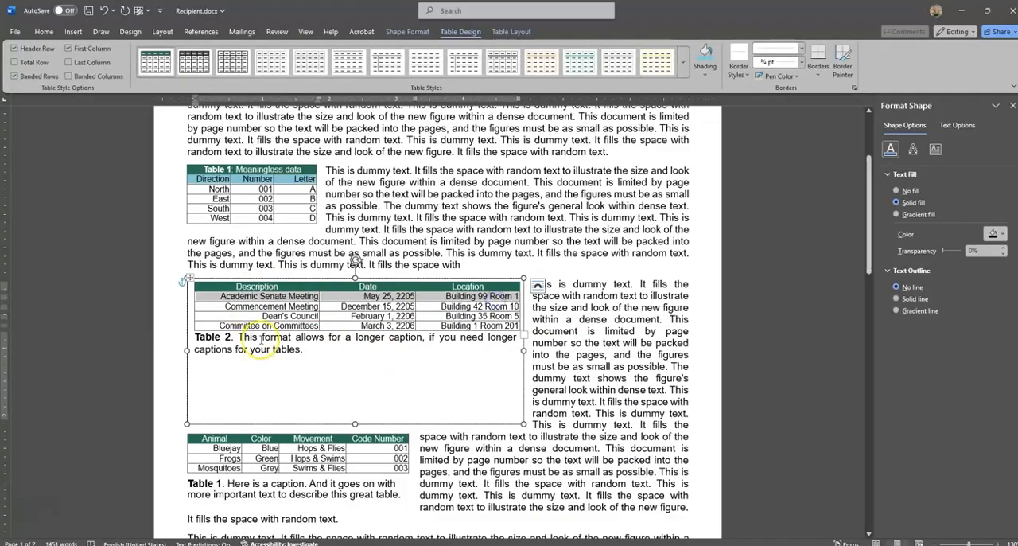
pyautogui.click(188, 386)
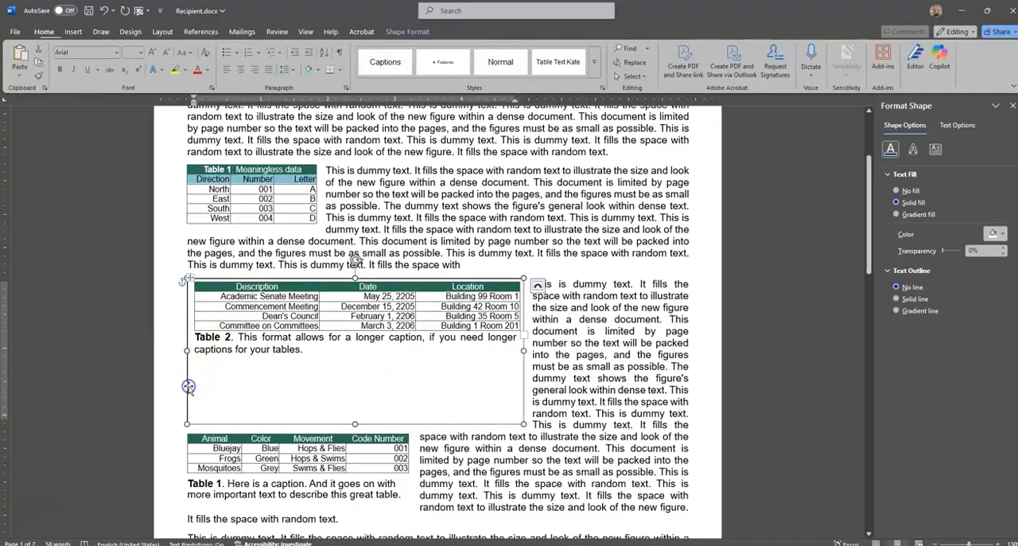
pyautogui.click(485, 435)
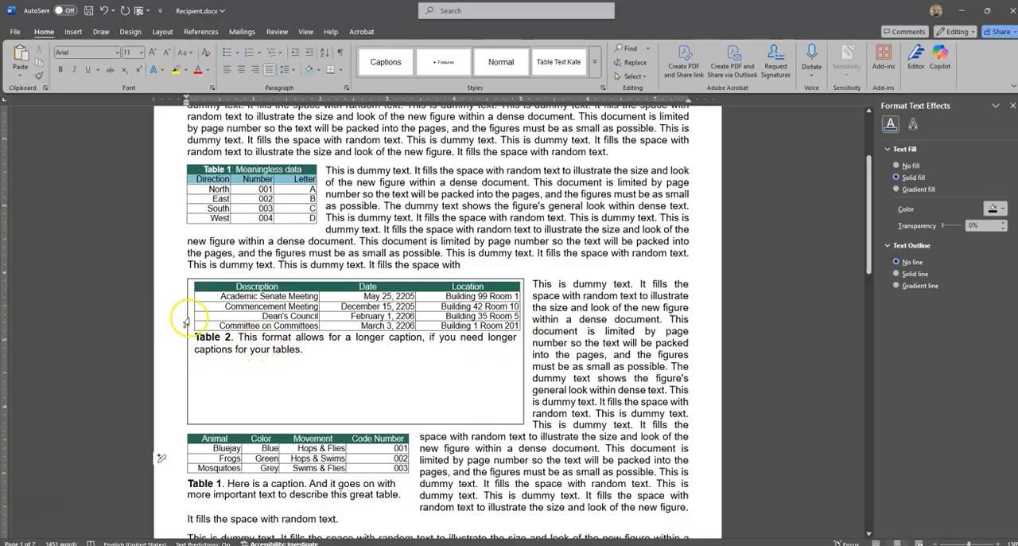
pyautogui.click(524, 358)
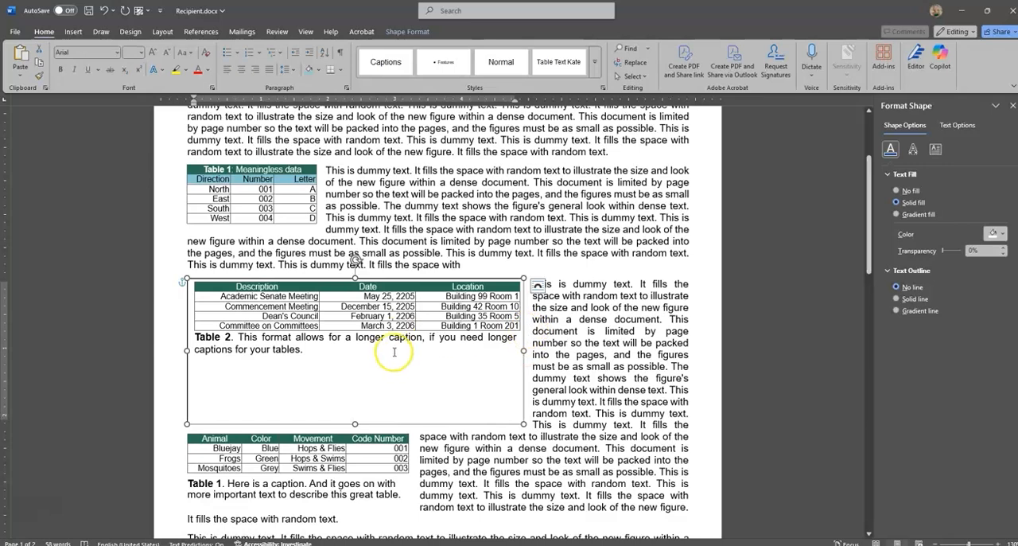
pyautogui.click(209, 352)
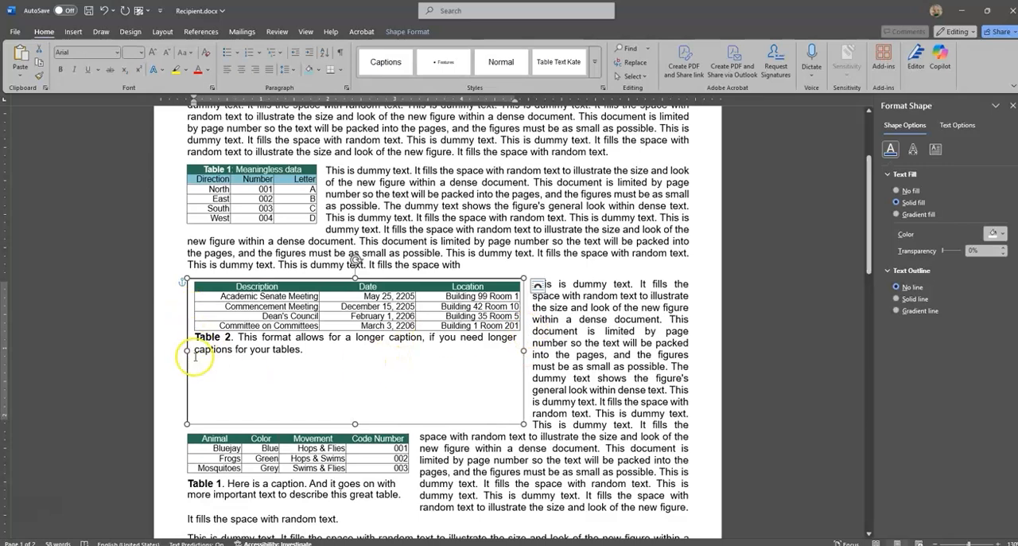
# Open the shape formatting of the Table 2 text box and examine its text margins, fill and line settings.
pyautogui.click(524, 395)
pyautogui.click(523, 396)
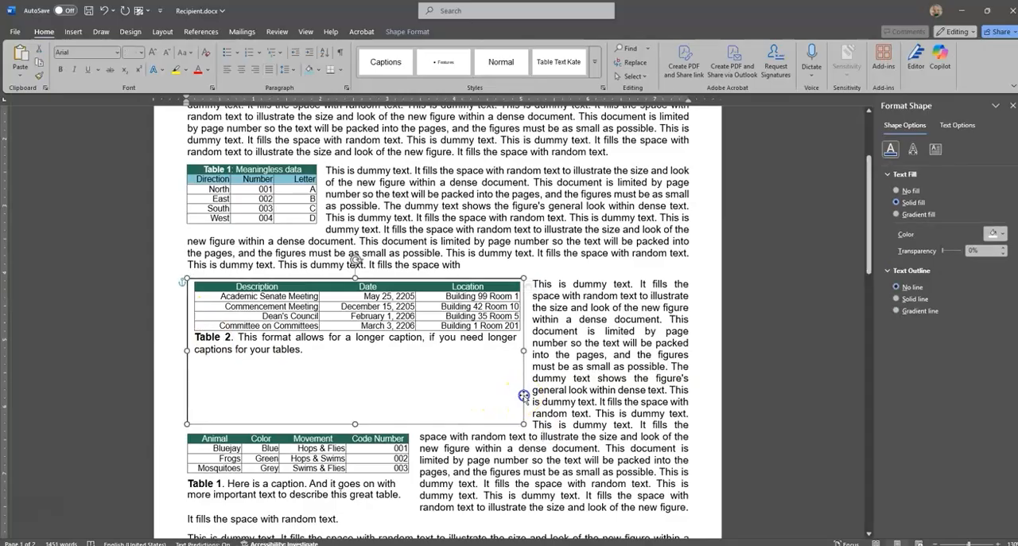
pyautogui.rightClick(524, 395)
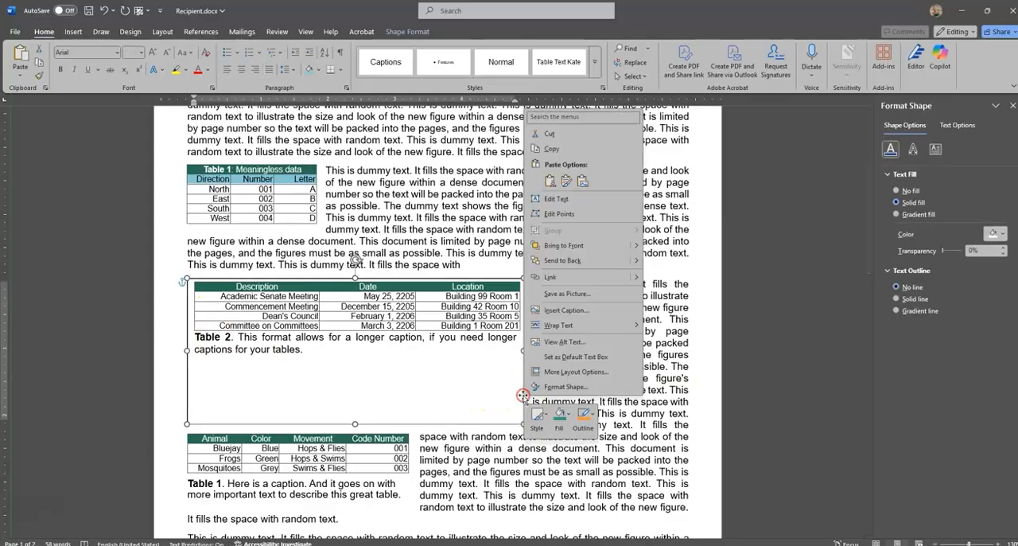
pyautogui.click(597, 386)
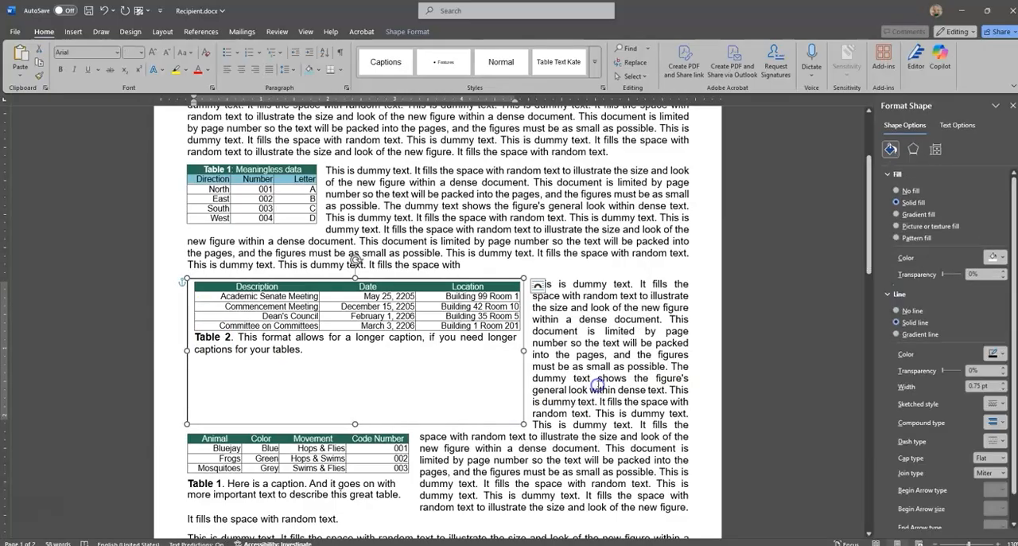
pyautogui.click(935, 150)
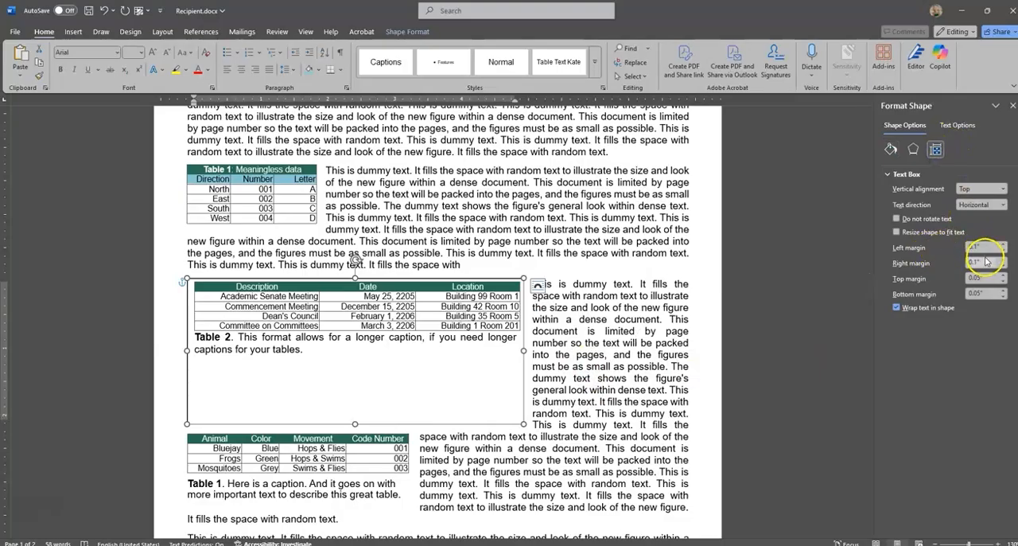
pyautogui.rightClick(524, 376)
pyautogui.click(891, 150)
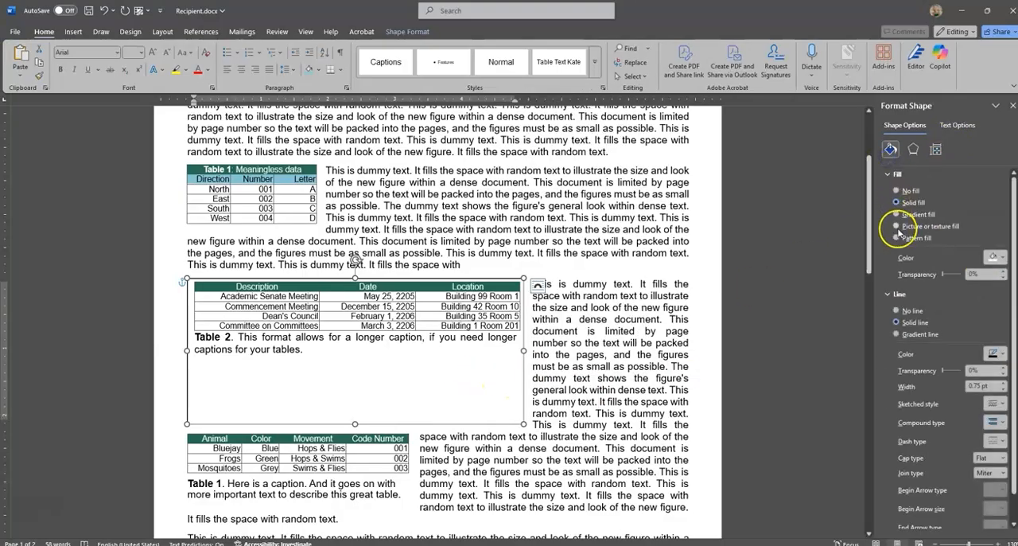
pyautogui.click(893, 174)
pyautogui.click(907, 216)
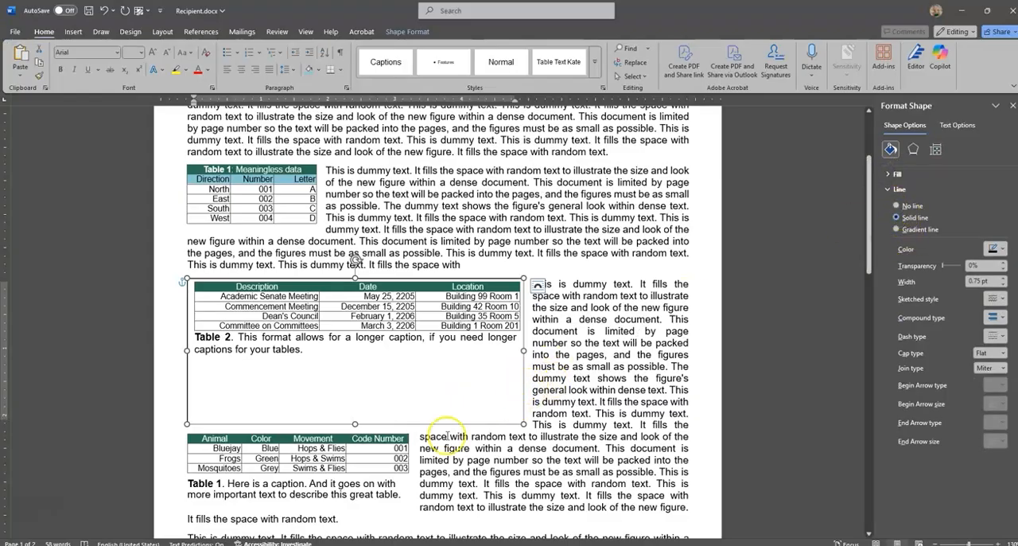
# Copy the formatting of the captioned animal table's text box onto the Table 2 text box with Format Painter.
pyautogui.click(194, 435)
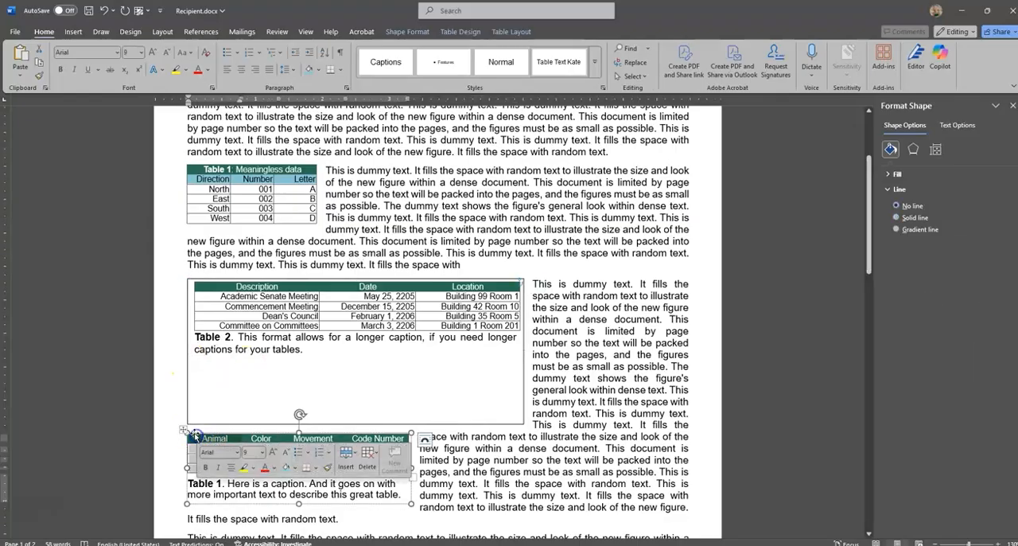
pyautogui.click(185, 486)
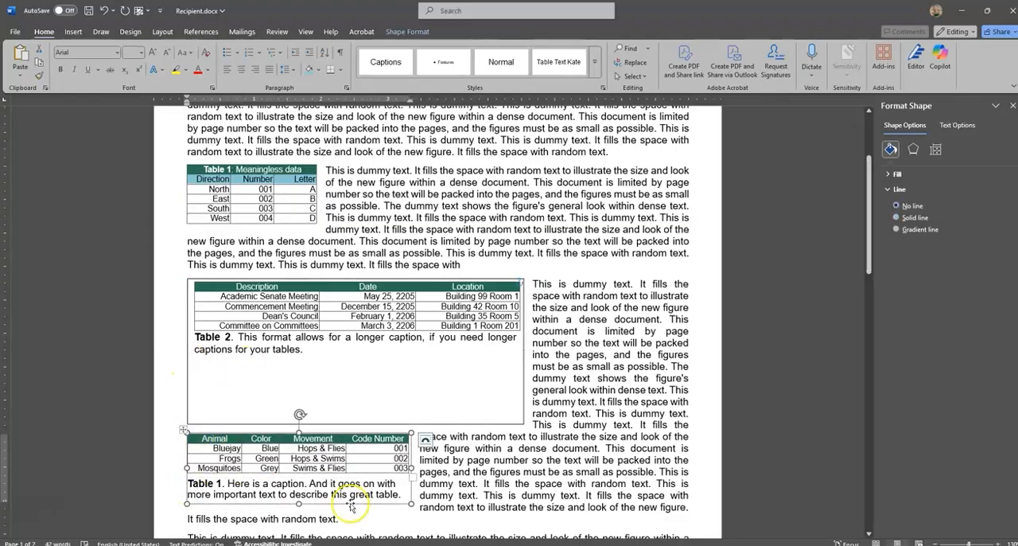
pyautogui.click(40, 77)
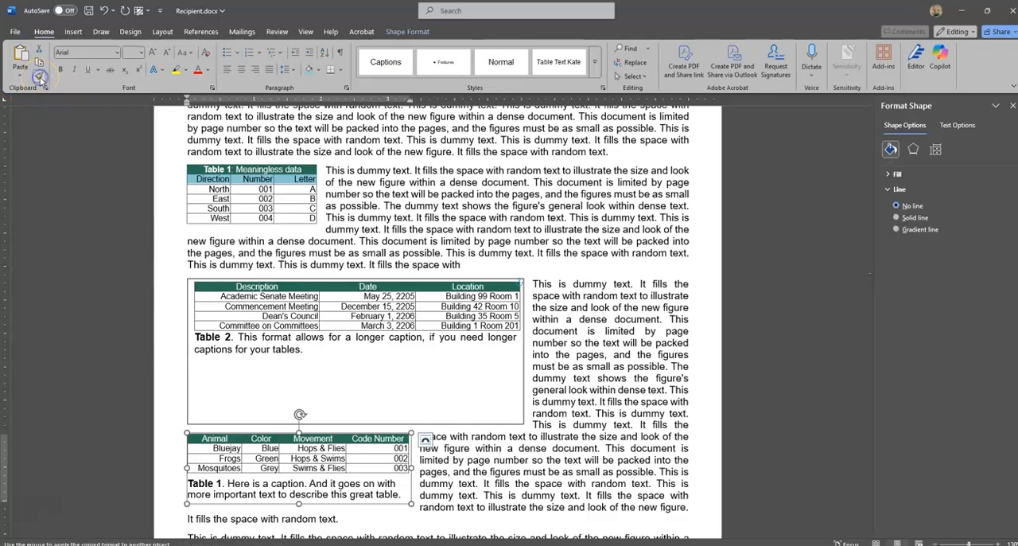
pyautogui.click(409, 424)
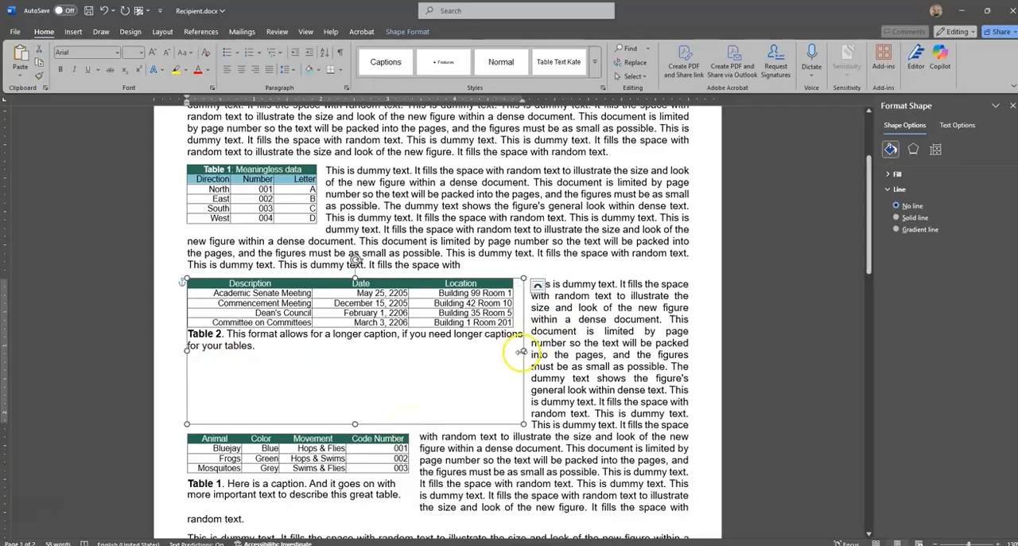
# Narrow and shorten the Table 2 text box to fit closely around its table and caption.
pyautogui.moveTo(526, 351); pyautogui.dragTo(514, 349)
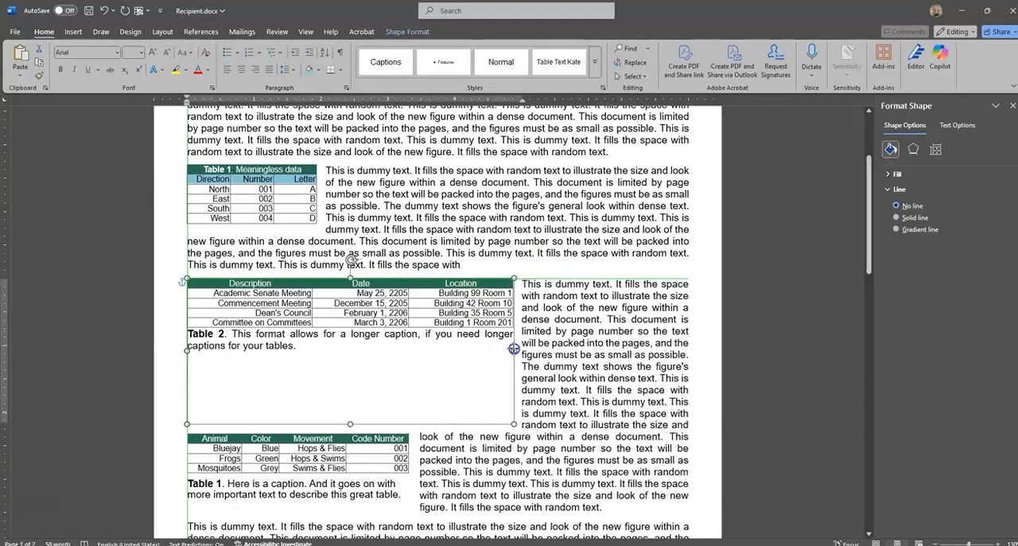
pyautogui.moveTo(350, 424); pyautogui.dragTo(350, 354)
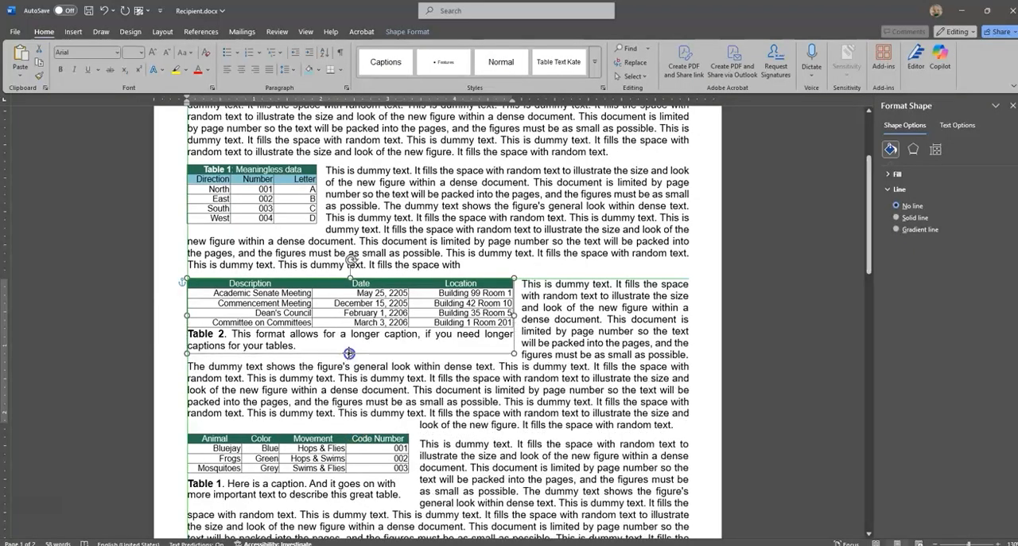
pyautogui.click(458, 411)
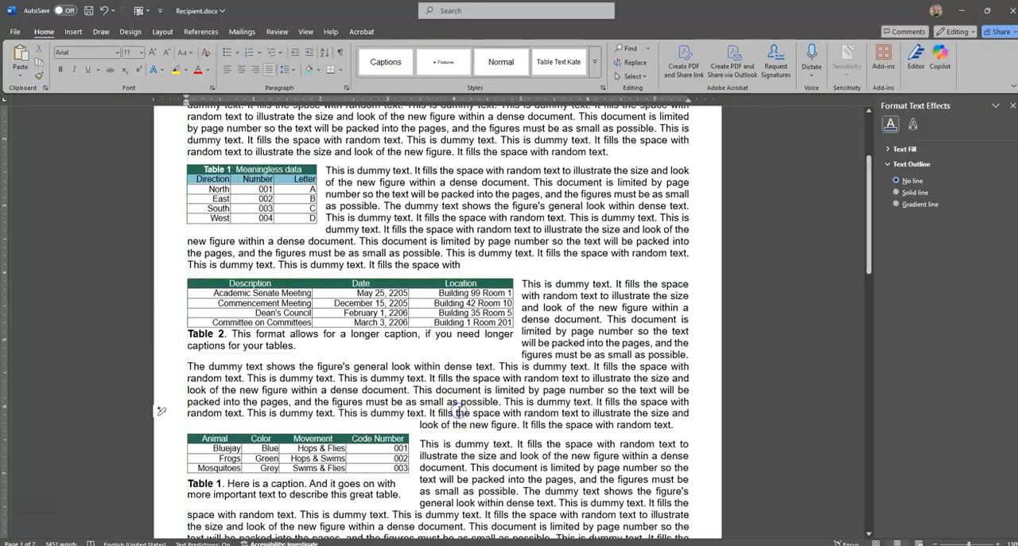
# Set the captioned animal table's text box as the default text box, and delete that box from the document.
pyautogui.click(350, 436)
pyautogui.click(411, 484)
pyautogui.click(409, 485)
pyautogui.click(410, 485)
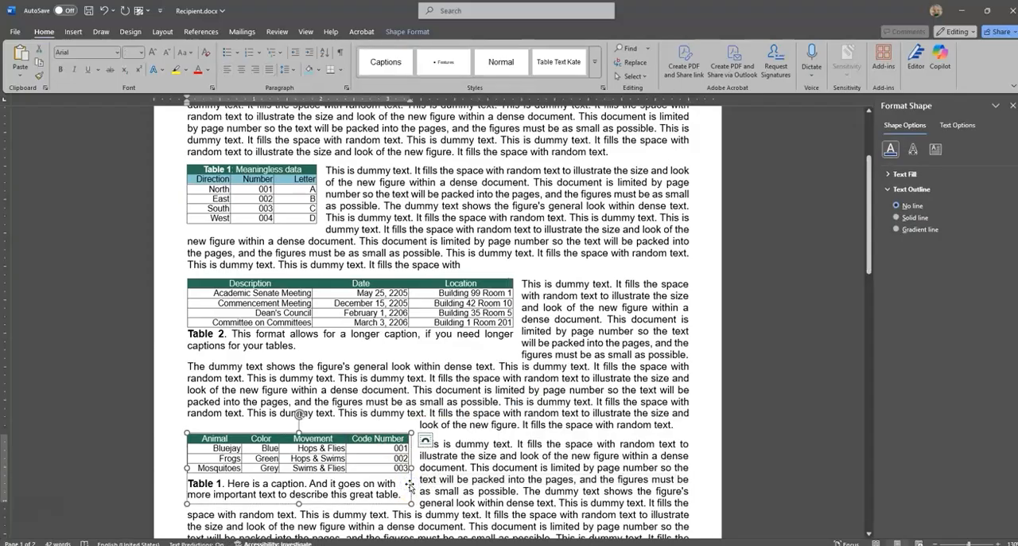
pyautogui.rightClick(409, 485)
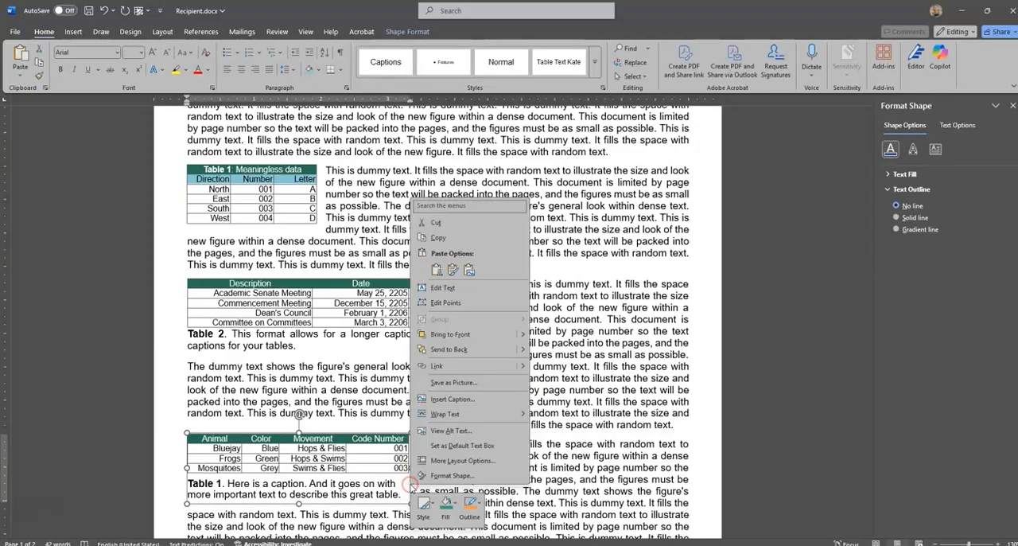
pyautogui.click(464, 446)
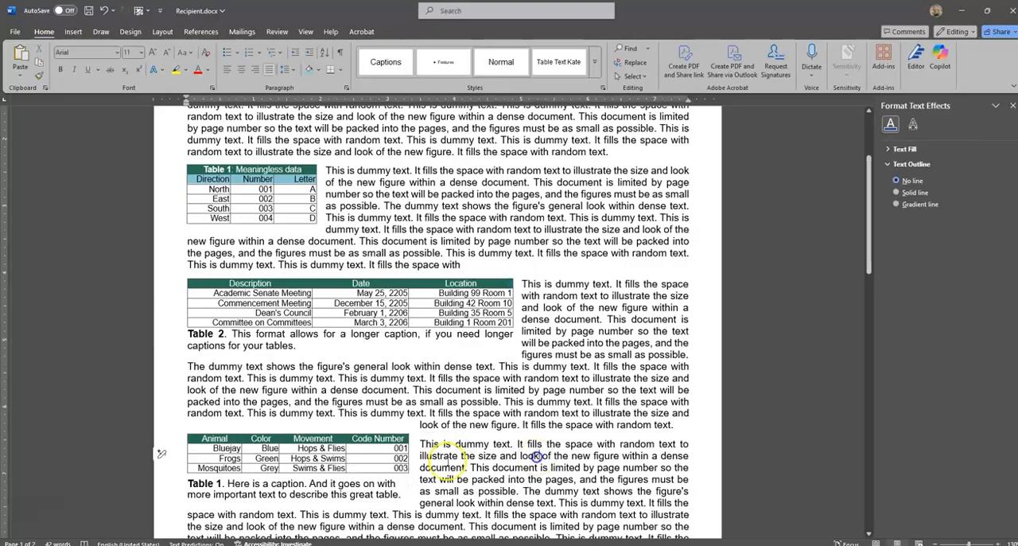
pyautogui.press('Delete')
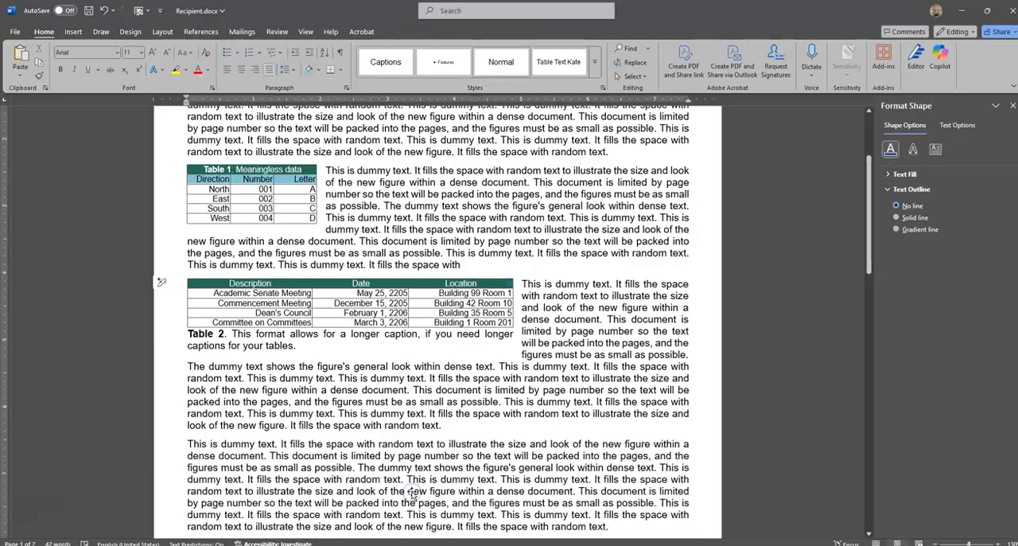
# Draw a text box about 4.38" wide and 1.91" high over the paragraph below Table 2 and enter filler text in it.
pyautogui.click(191, 436)
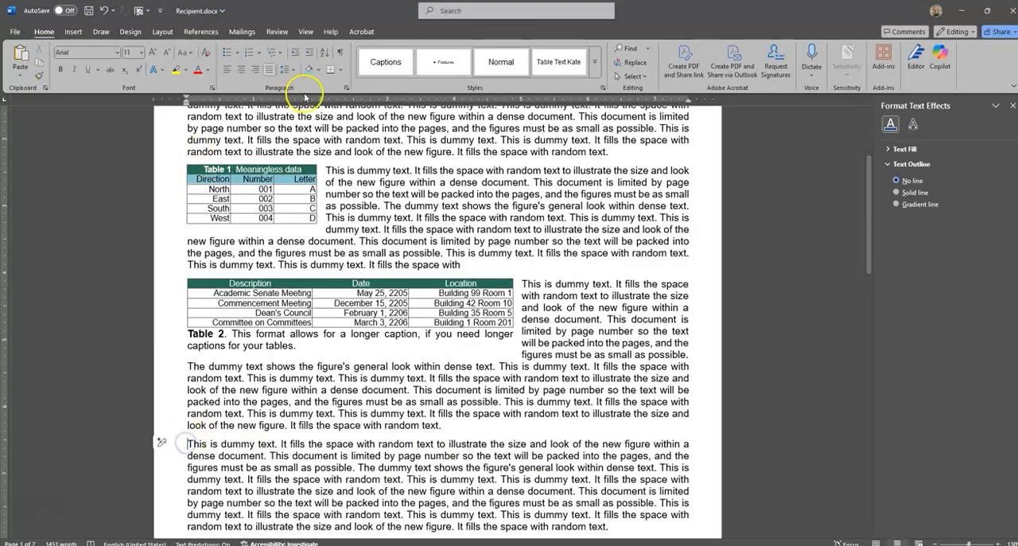
pyautogui.click(74, 31)
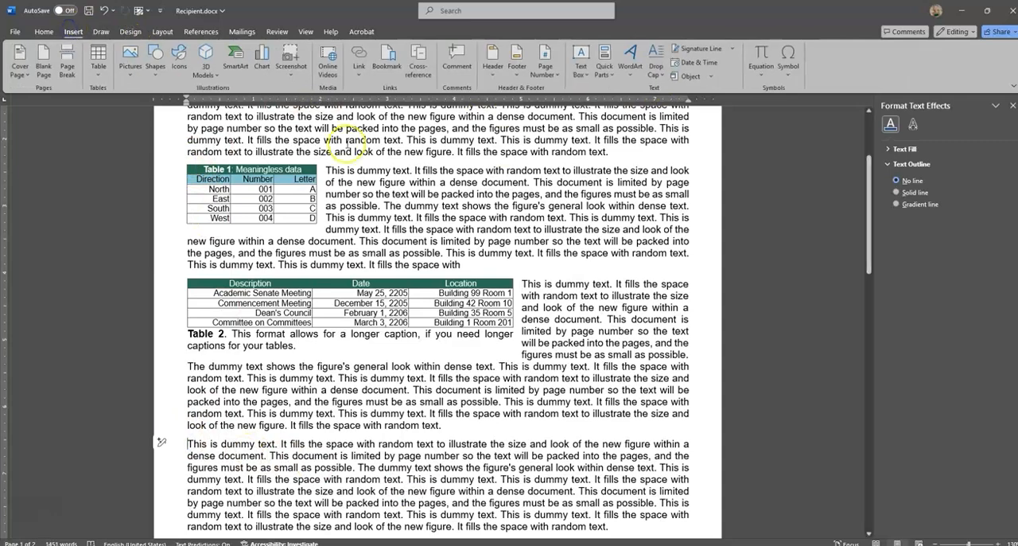
pyautogui.click(580, 72)
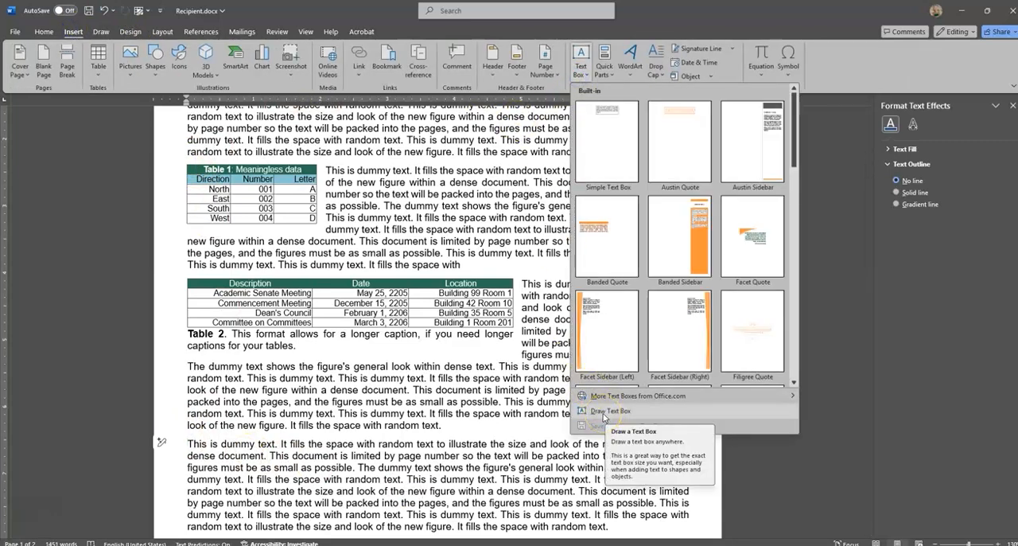
pyautogui.click(603, 411)
pyautogui.scroll(-2, 167, 417)
pyautogui.moveTo(187, 379)
pyautogui.mouseDown()
pyautogui.moveTo(537, 521)
pyautogui.moveTo(483, 503)
pyautogui.mouseUp()
pyautogui.write('Swdqwdqwdqwdqwdq wdqw qwd qwd qwqwdqwd qwd qwd qwd')
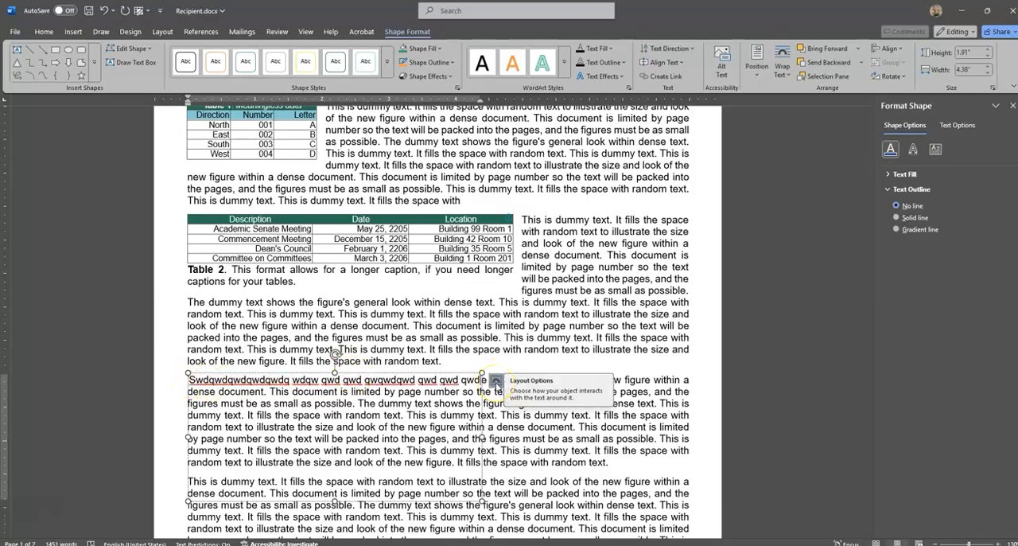
# Set square text wrapping on the new text box and extend its filler text onto a second line.
pyautogui.click(496, 382)
pyautogui.click(529, 456)
pyautogui.click(530, 457)
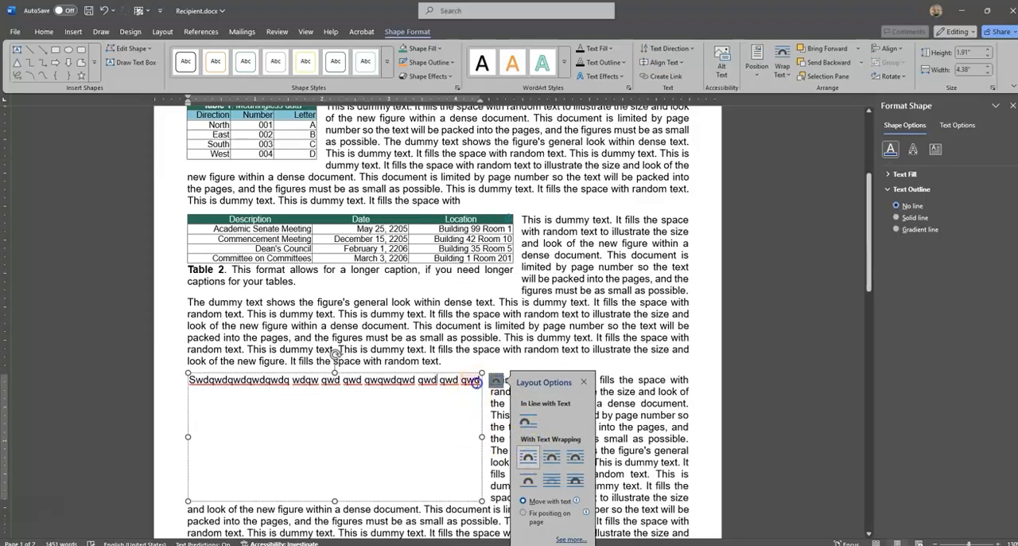
pyautogui.rightClick(470, 380)
pyautogui.write('qwd qwdqw dqwd qwdqwd qwd d qwdqwd qwd dqwd')
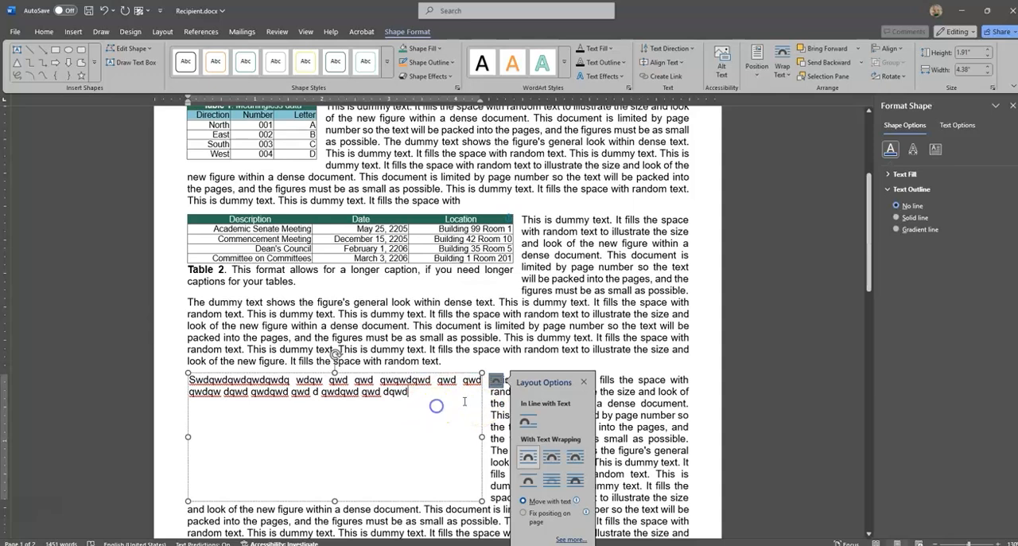
# Delete the trial text box with the filler text.
pyautogui.click(424, 373)
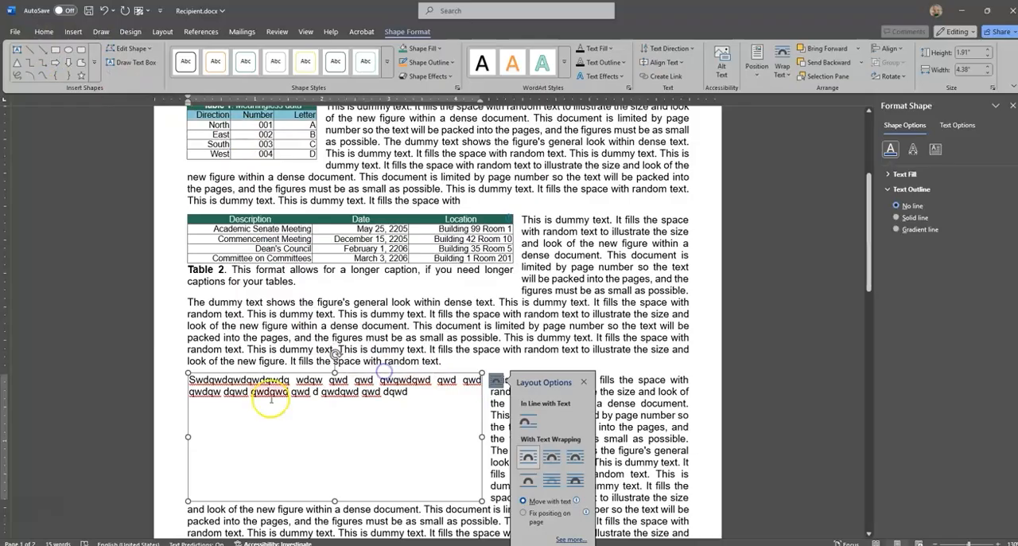
pyautogui.press('Delete')
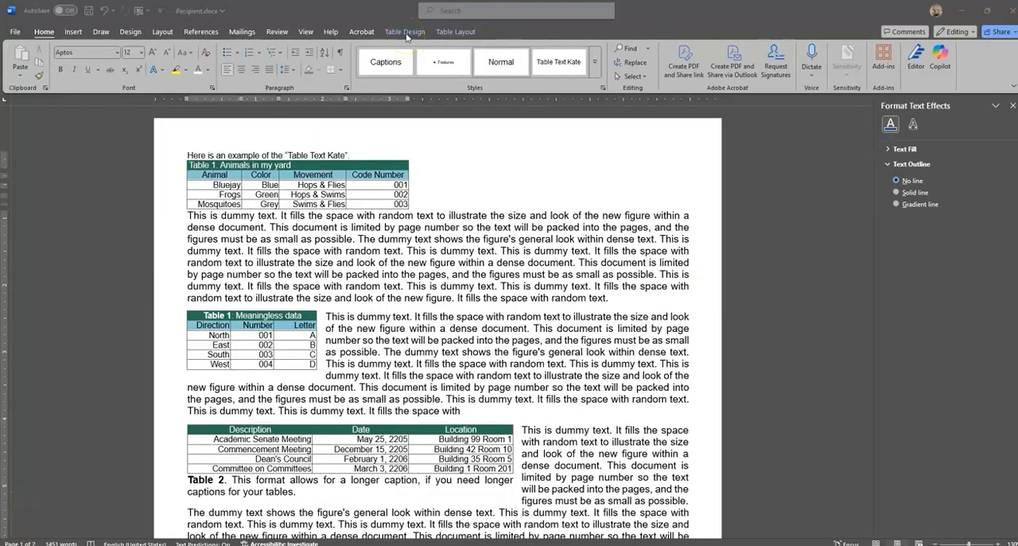
# Modify the KateTableStyle table style so its header row fill uses the darkest shade of the theme's Accent 5 green.
pyautogui.click(407, 32)
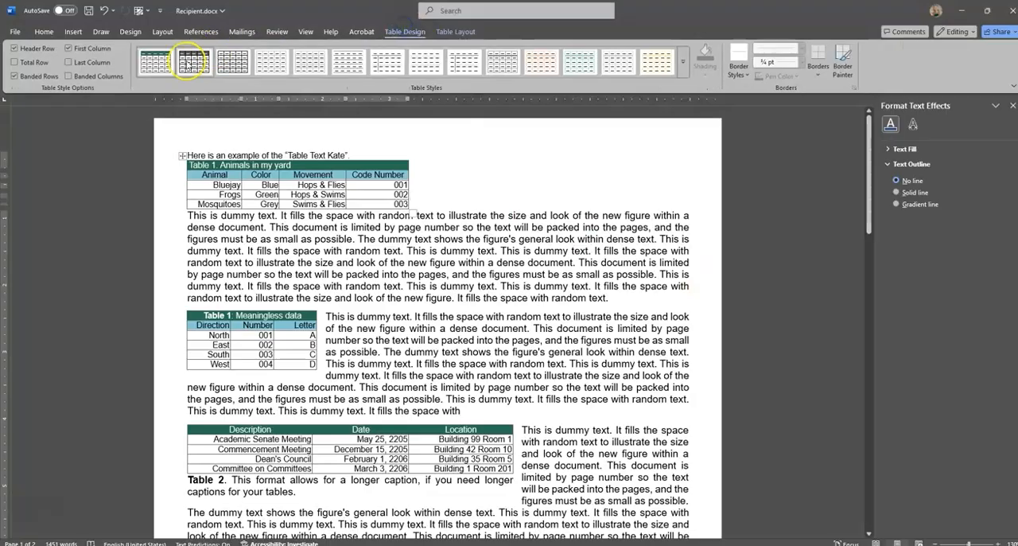
pyautogui.rightClick(156, 65)
pyautogui.click(203, 120)
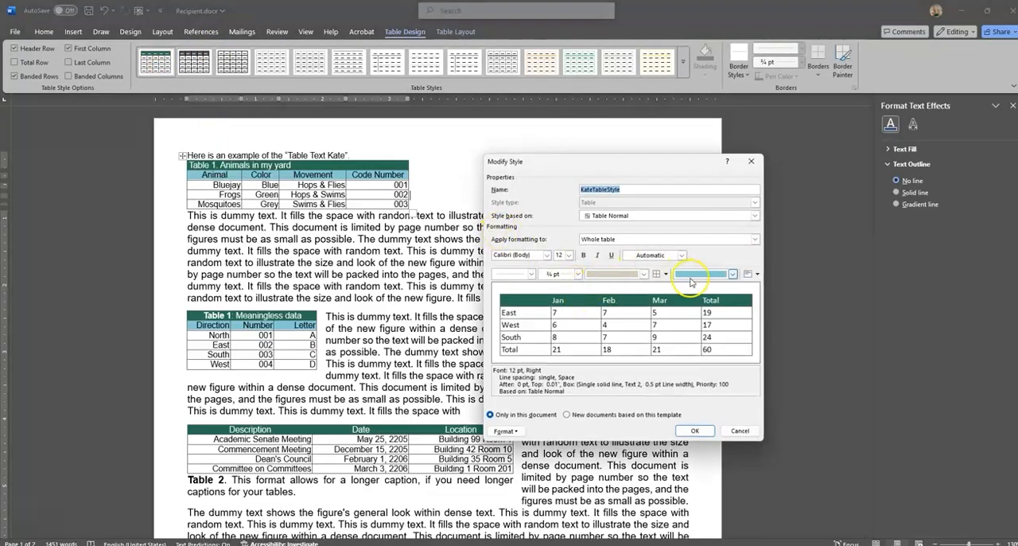
pyautogui.click(599, 241)
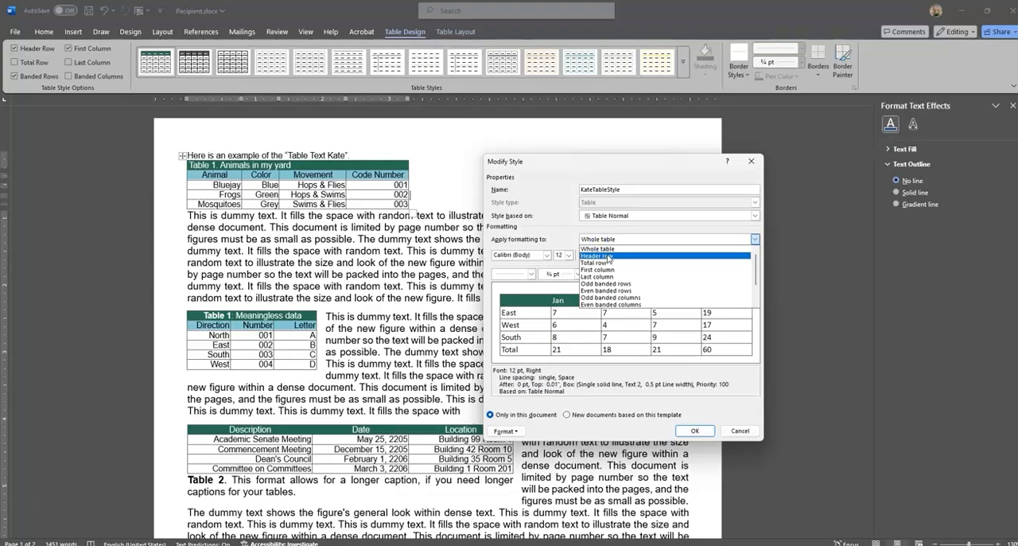
pyautogui.click(609, 256)
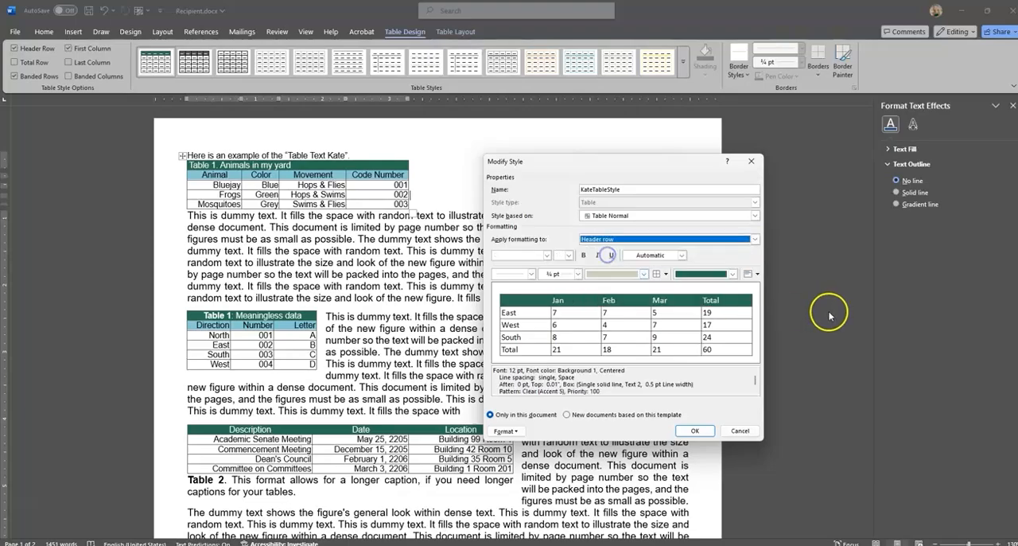
pyautogui.click(733, 274)
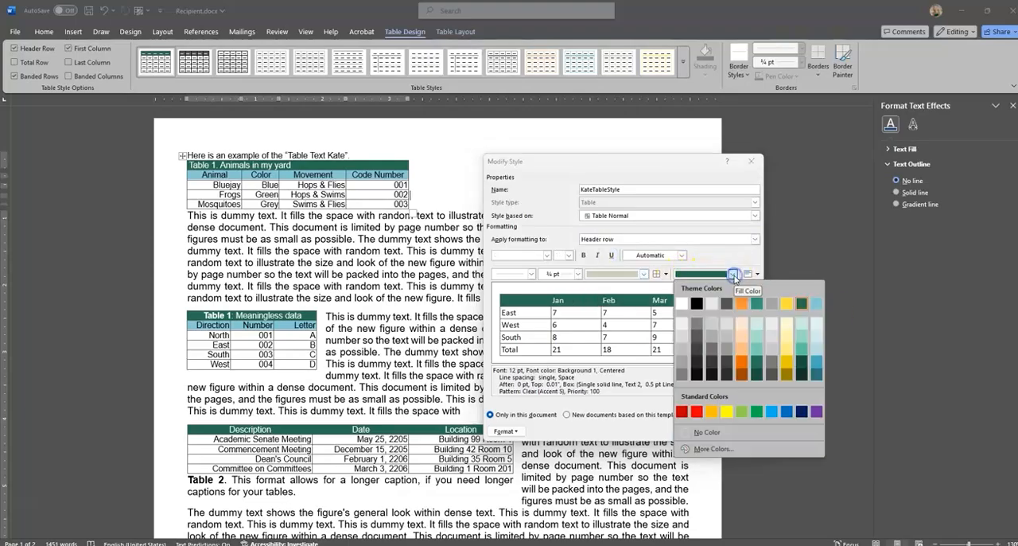
pyautogui.click(802, 374)
pyautogui.click(695, 430)
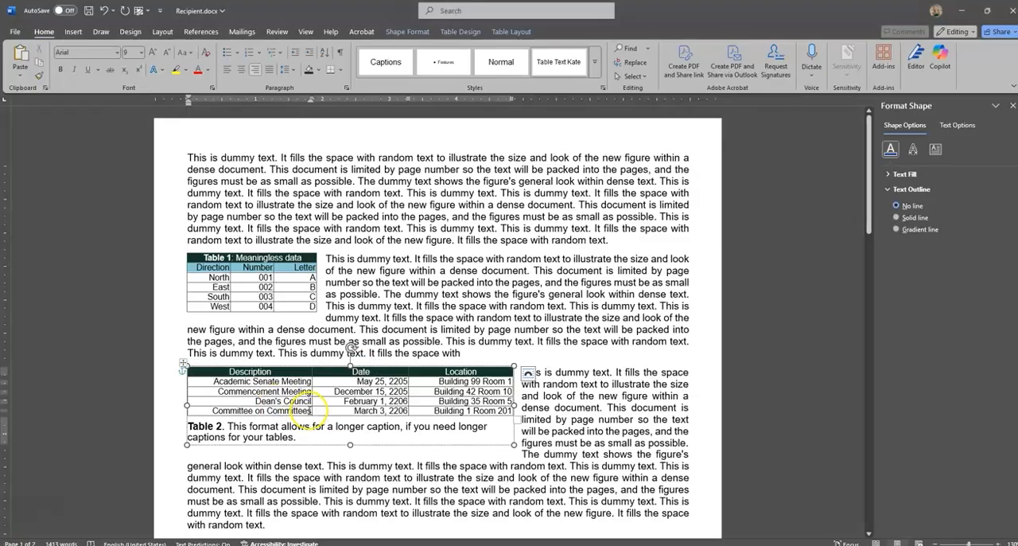
# Left-align and bold the four entries below the Description header in the Table 2 table.
pyautogui.moveTo(307, 411); pyautogui.dragTo(222, 386)
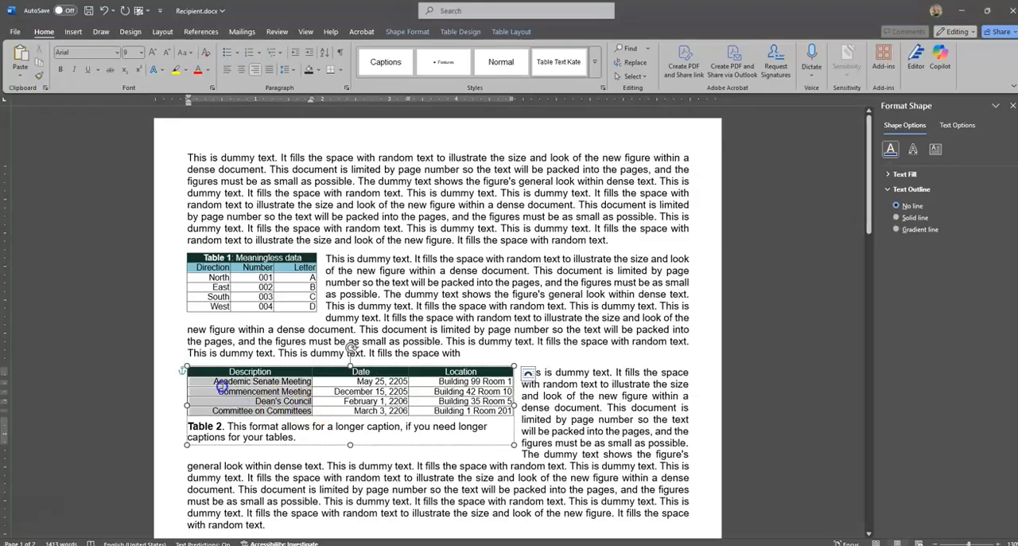
pyautogui.click(229, 73)
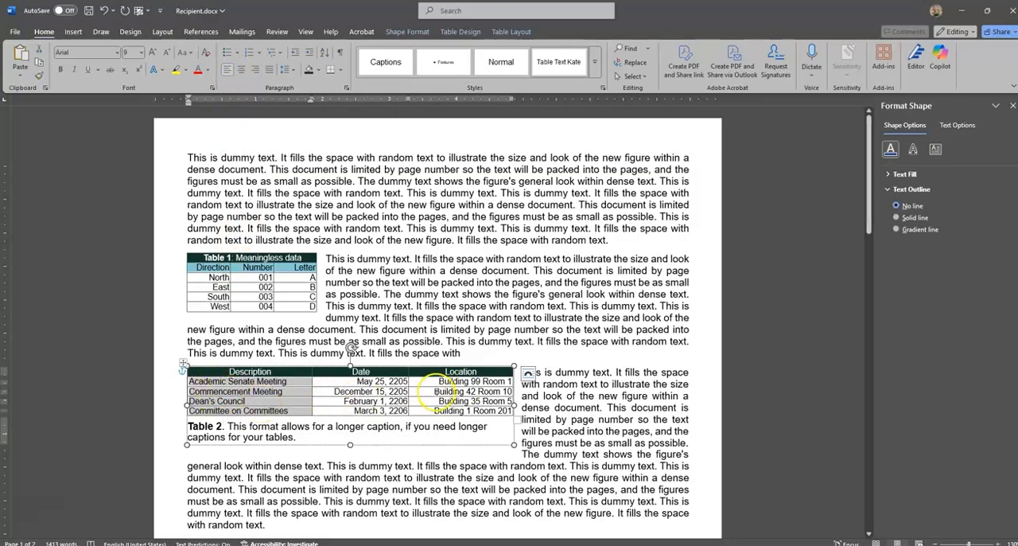
pyautogui.click(61, 69)
pyautogui.click(324, 400)
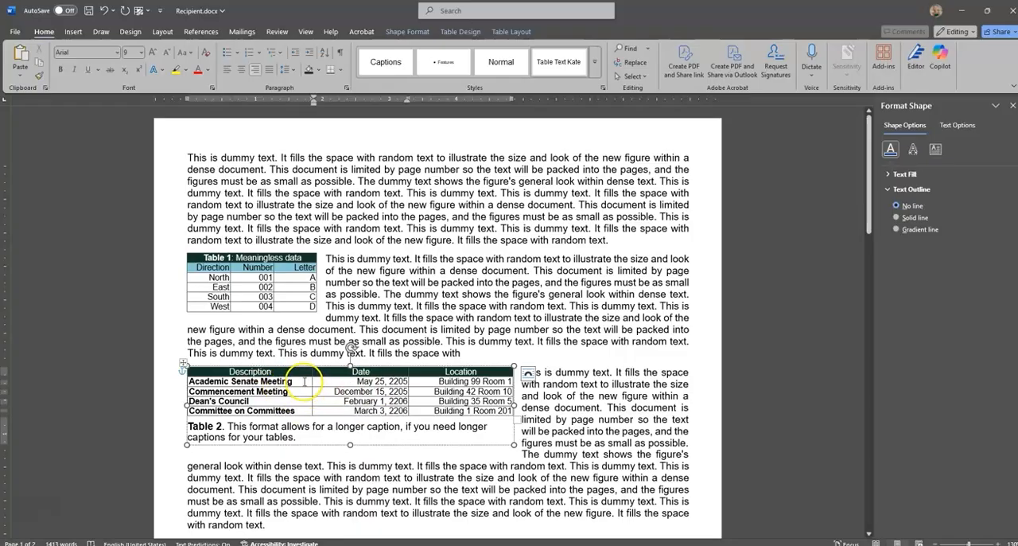
pyautogui.moveTo(307, 374); pyautogui.dragTo(464, 372)
pyautogui.click(405, 401)
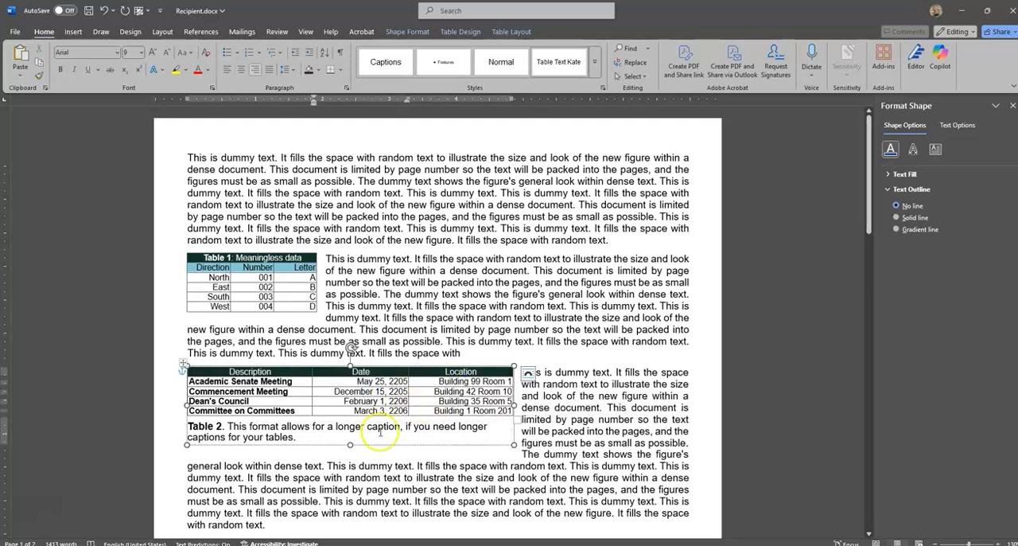